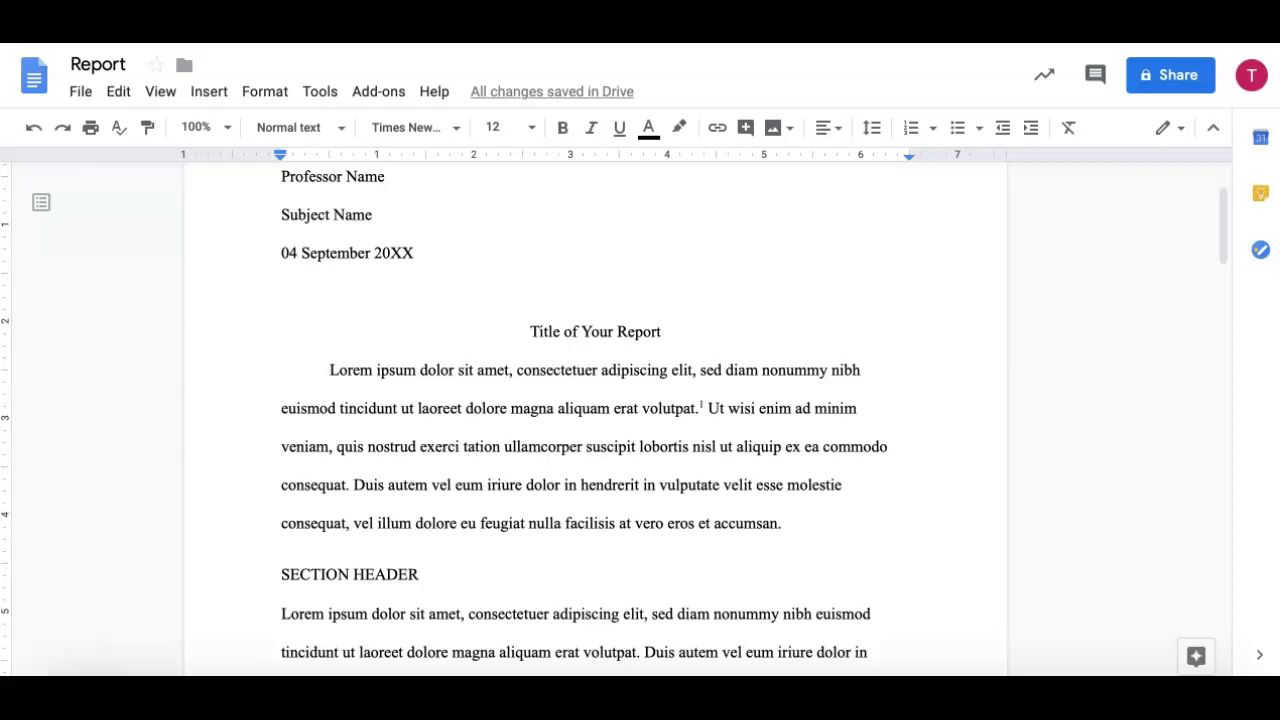
- Look through the Report's paragraphs and existing footnote reference, and examine the citations in the Sample Sources document
scroll(595, 420, down, 3)
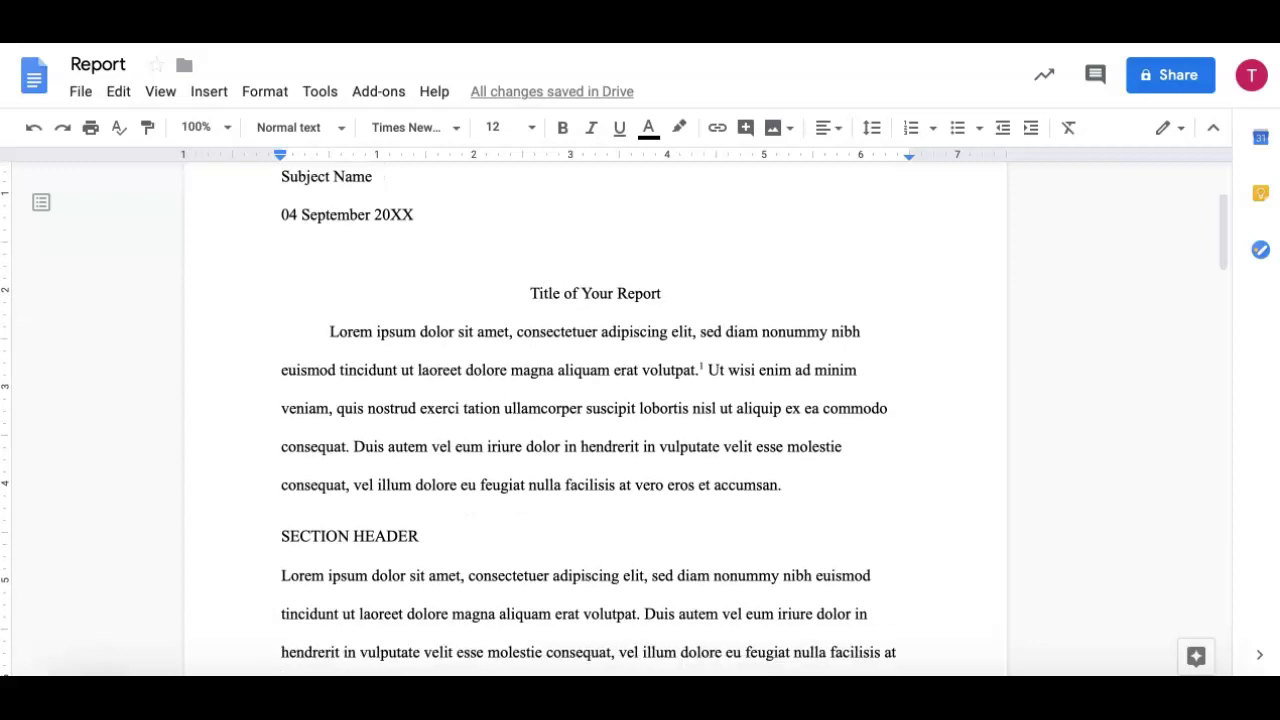
scroll(595, 420, down, 3)
scroll(595, 420, down, 10)
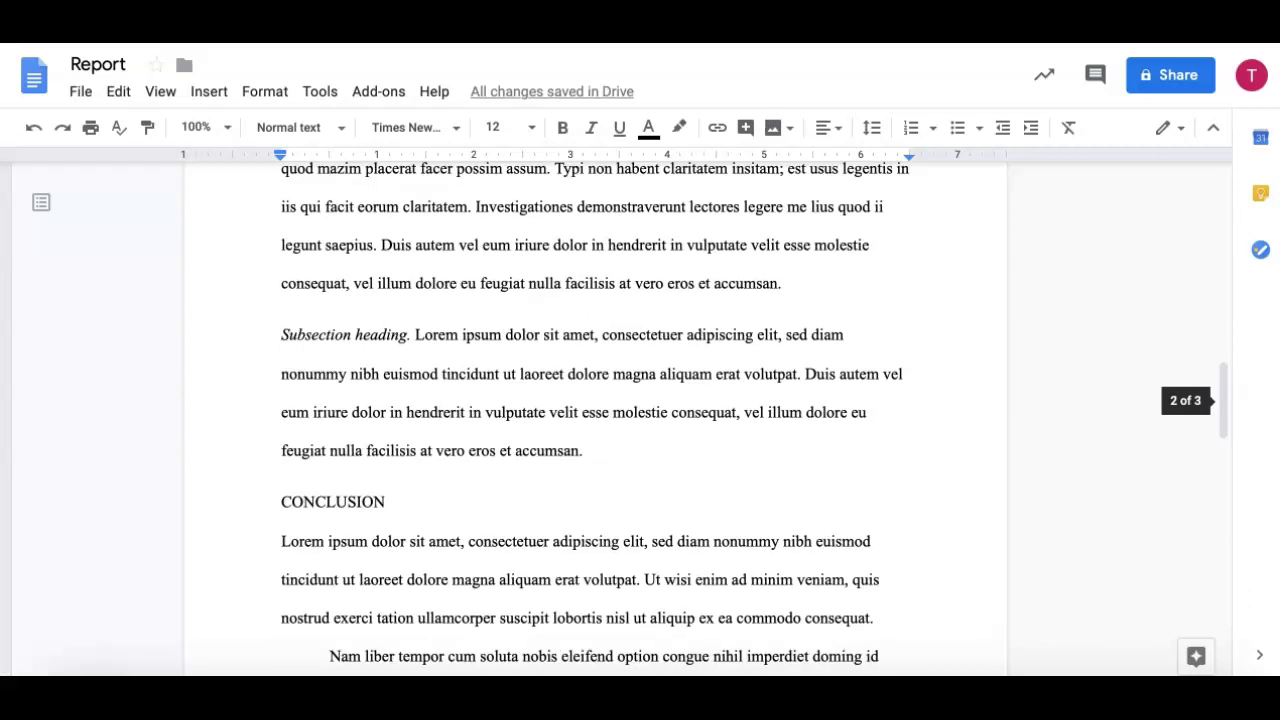
scroll(595, 420, up, 7)
scroll(595, 420, up, 15)
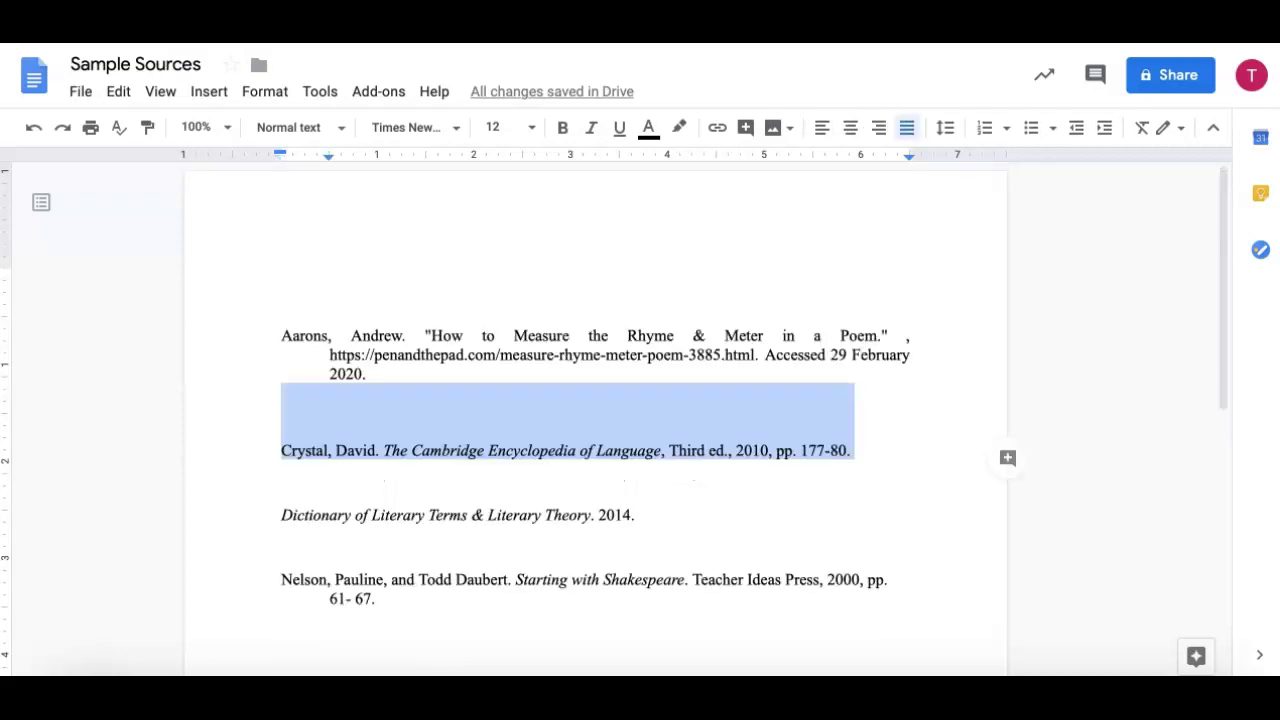
click(639, 515)
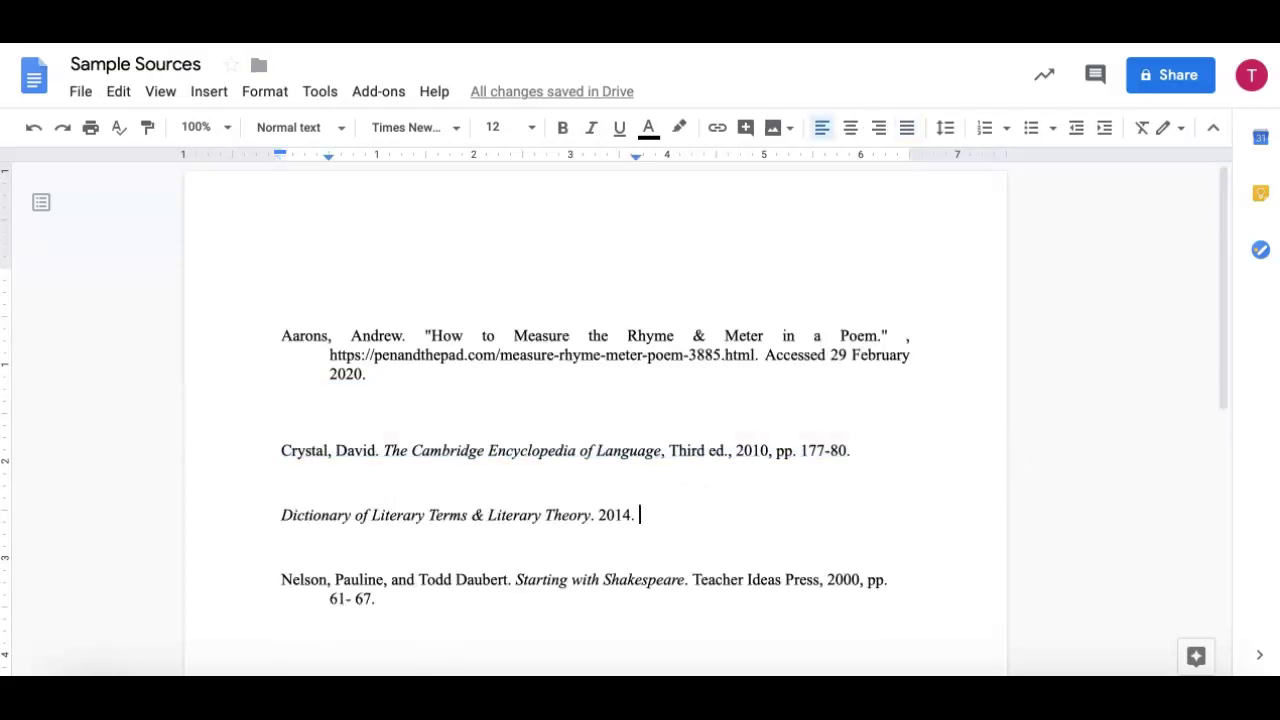
scroll(640, 510, down, 2)
scroll(640, 510, up, 2)
scroll(705, 204, down, 1)
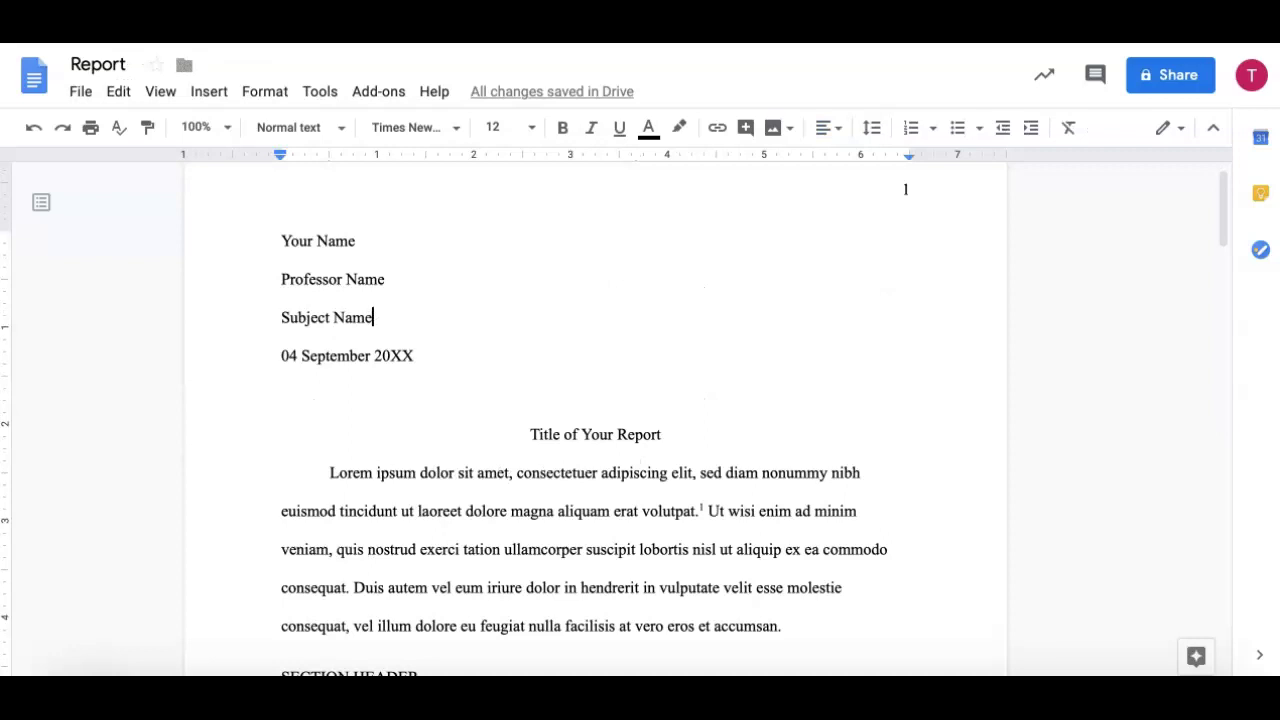
scroll(595, 410, down, 1)
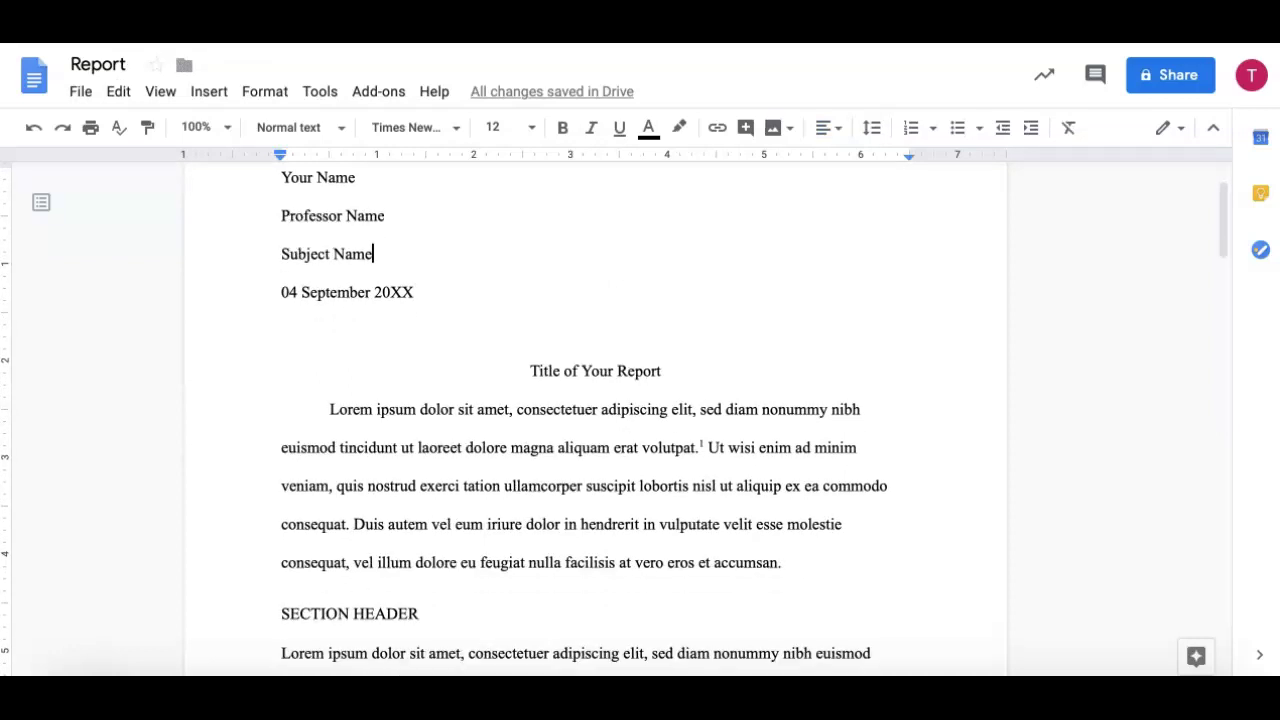
click(702, 448)
scroll(595, 420, down, 1)
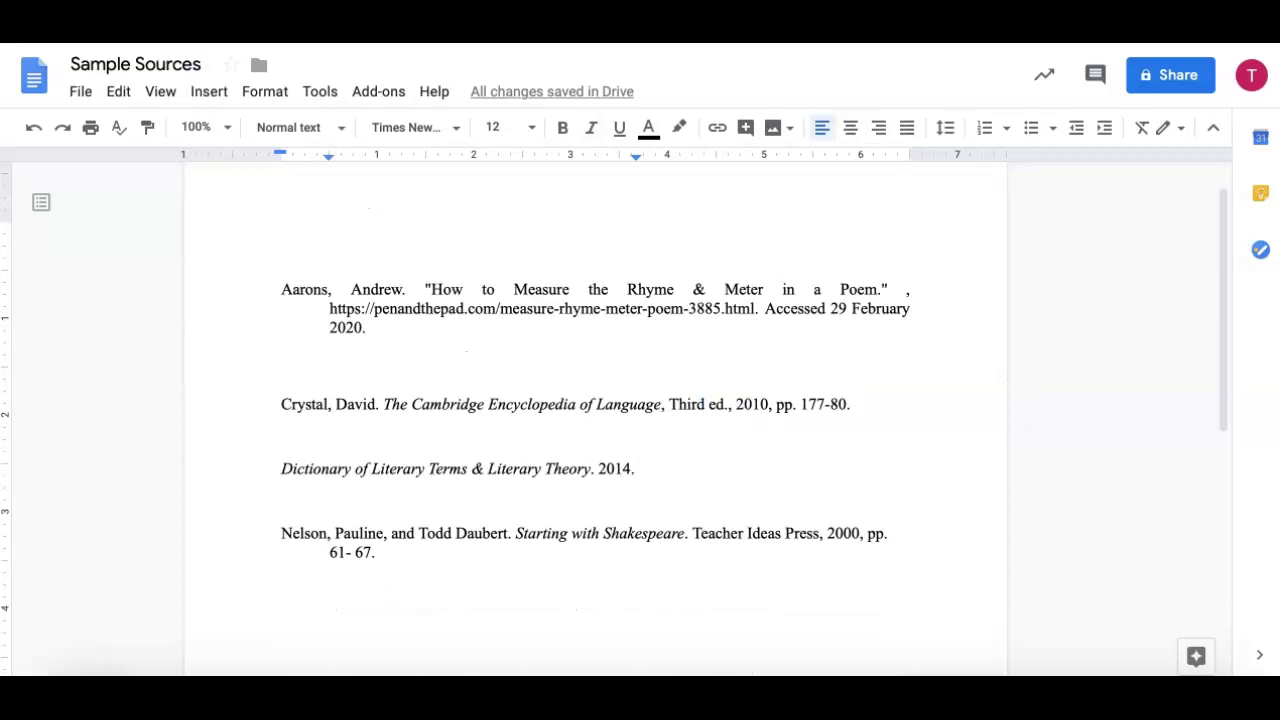
- Copy the Cambridge Encyclopedia of Language citation from Sample Sources and delete the existing footnote reference after "volutpat." in the Report's first paragraph
drag(852, 404, 281, 340)
key(ctrl+c)
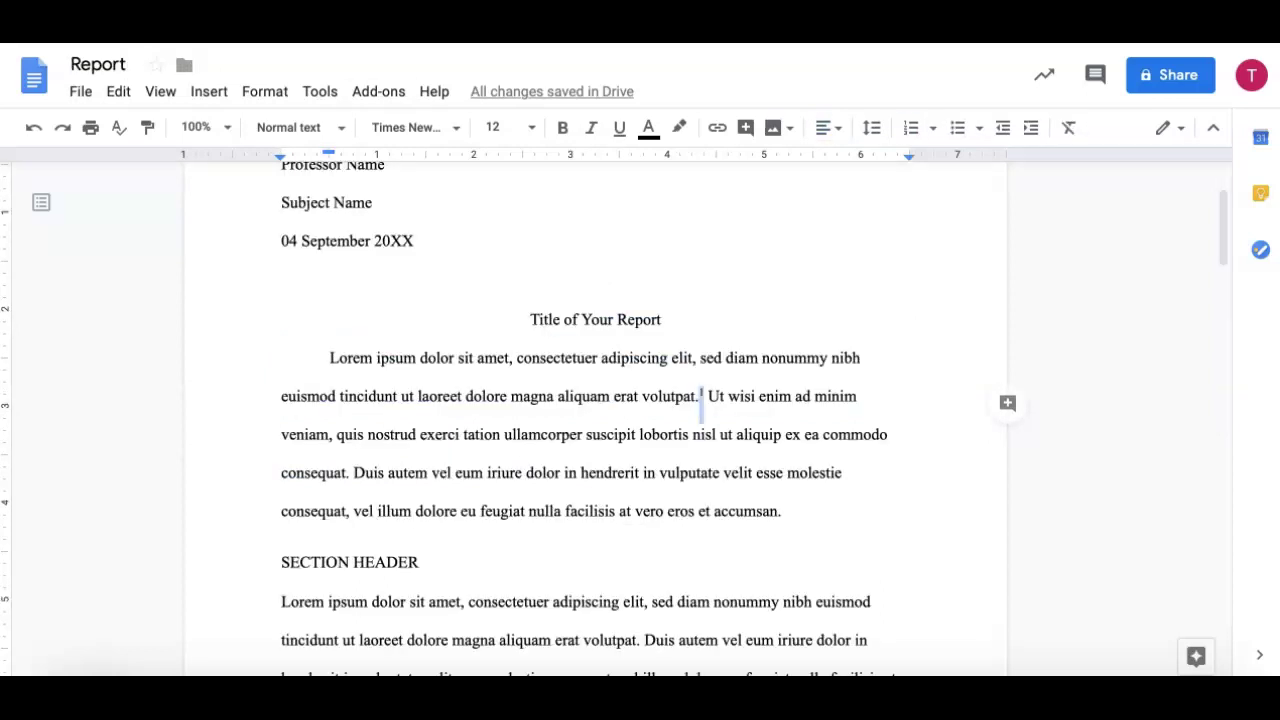
key(BackSpace)
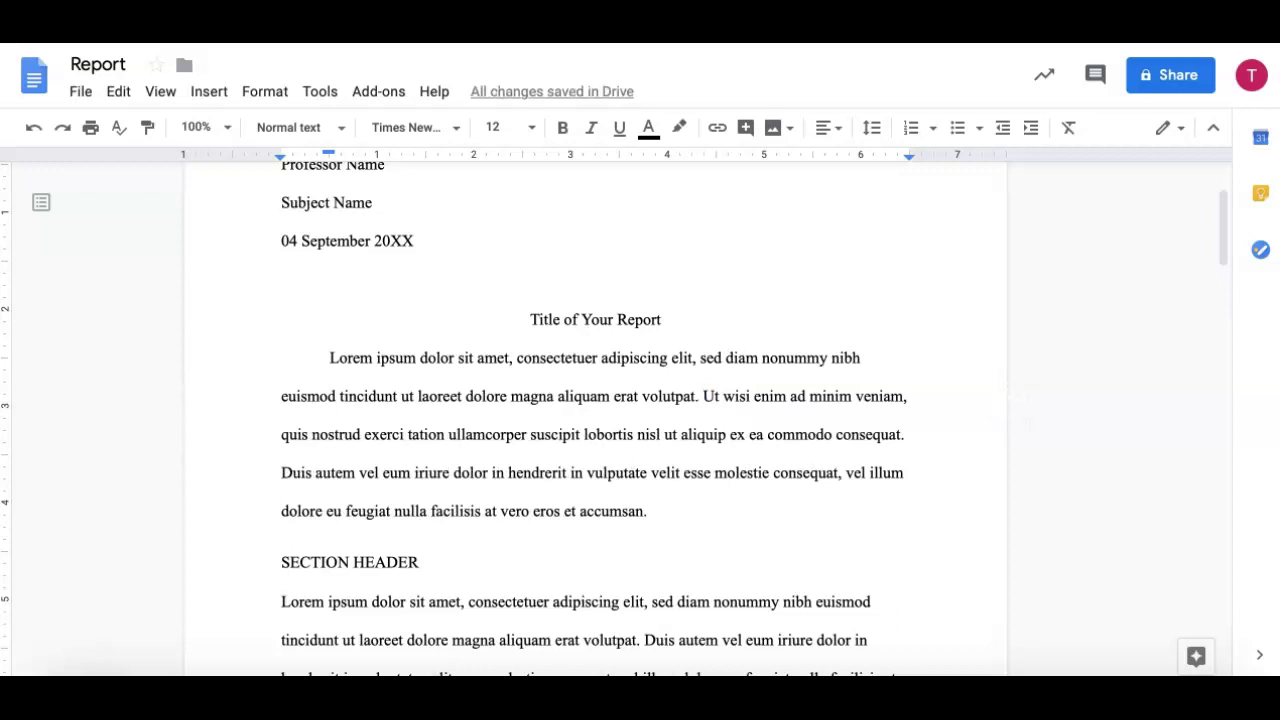
- Insert a footnote after "volutpat." in the first paragraph and paste the copied Cambridge Encyclopedia of Language citation into it
click(264, 91)
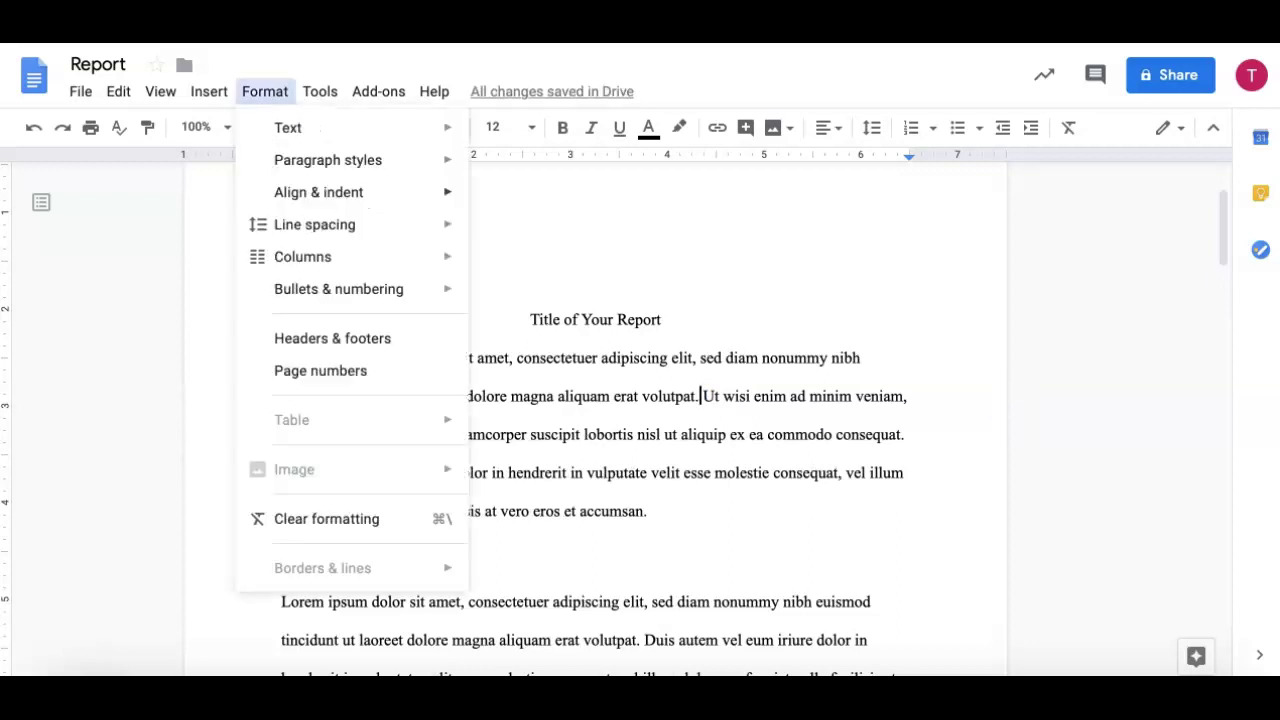
mouse_move(208, 91)
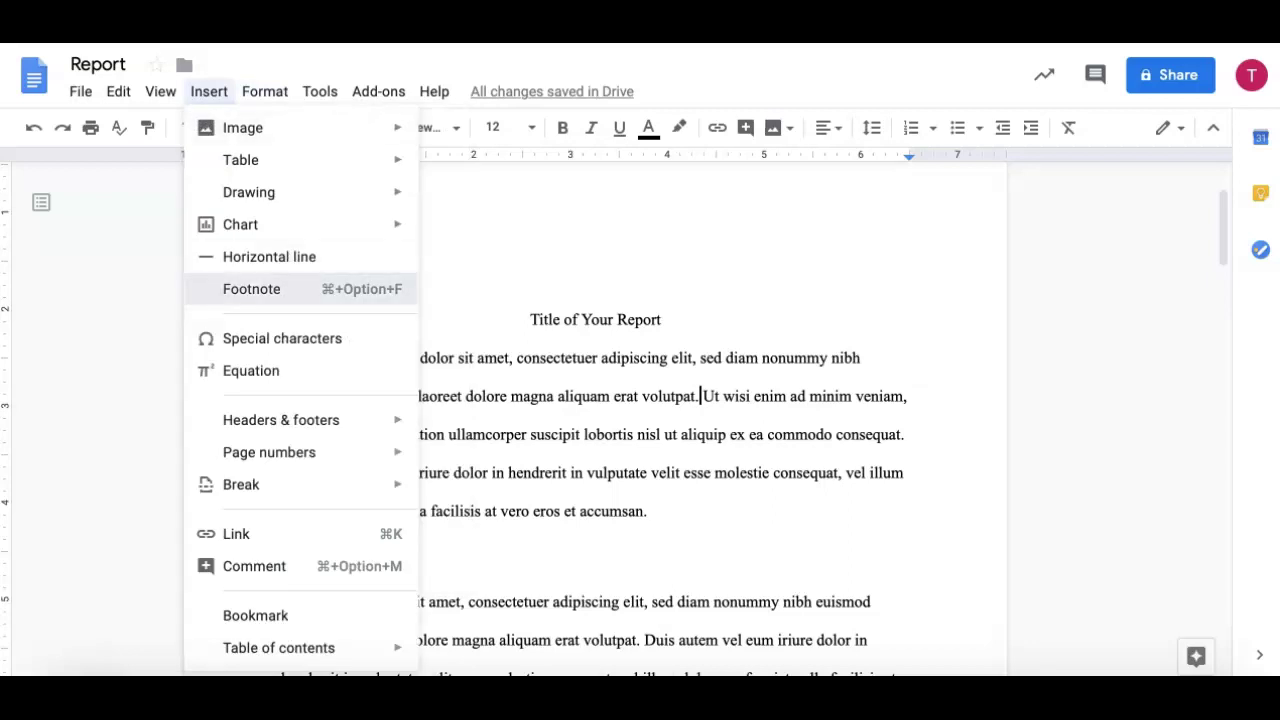
click(252, 289)
scroll(595, 420, up, 4)
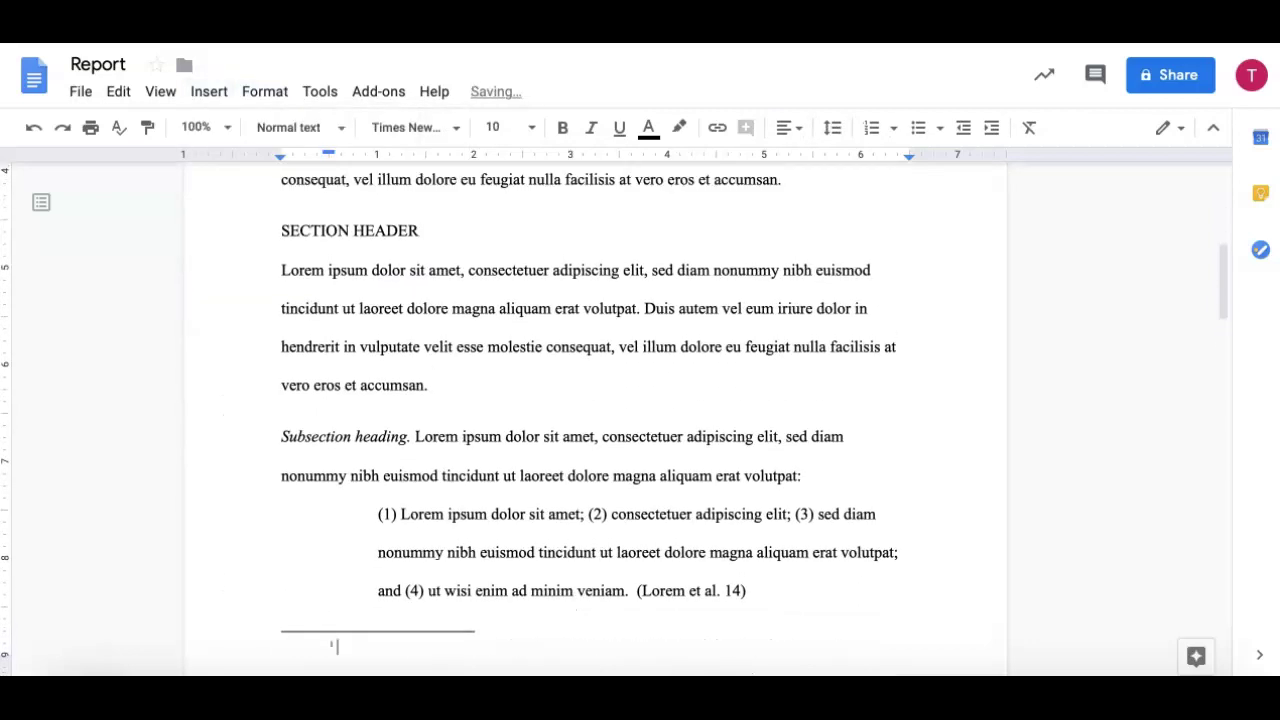
scroll(614, 412, down, 1)
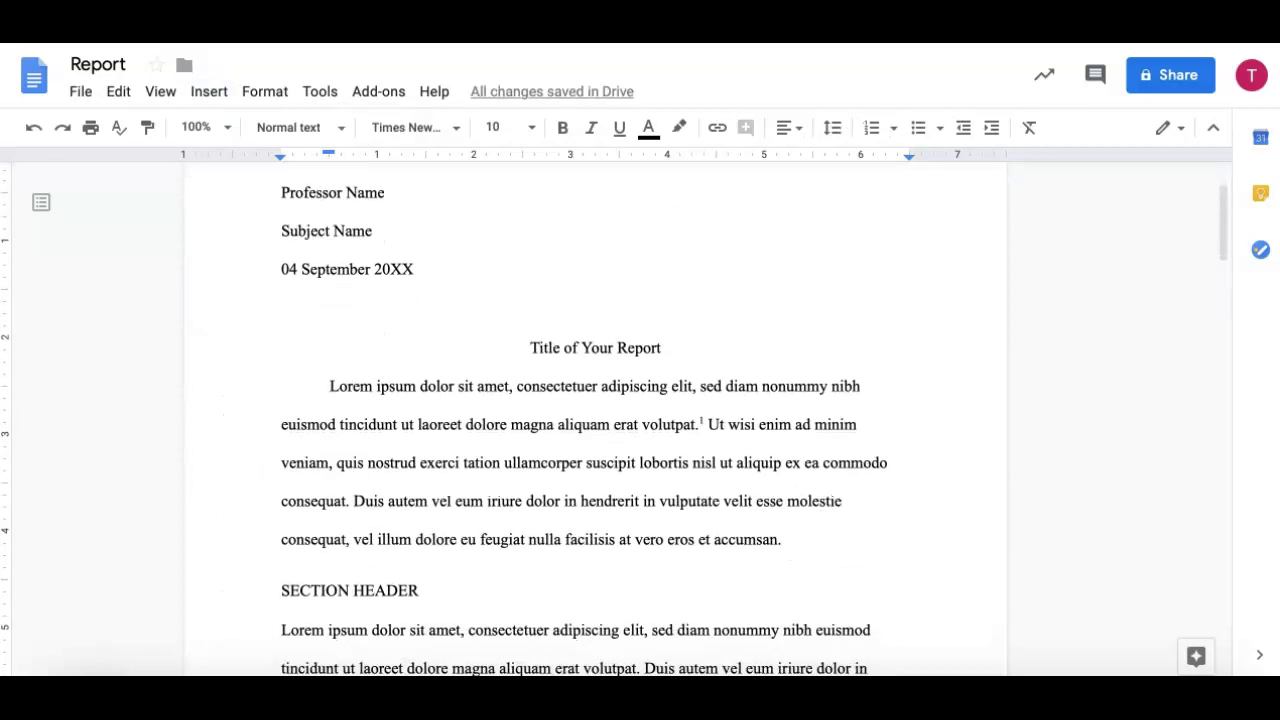
scroll(614, 412, down, 10)
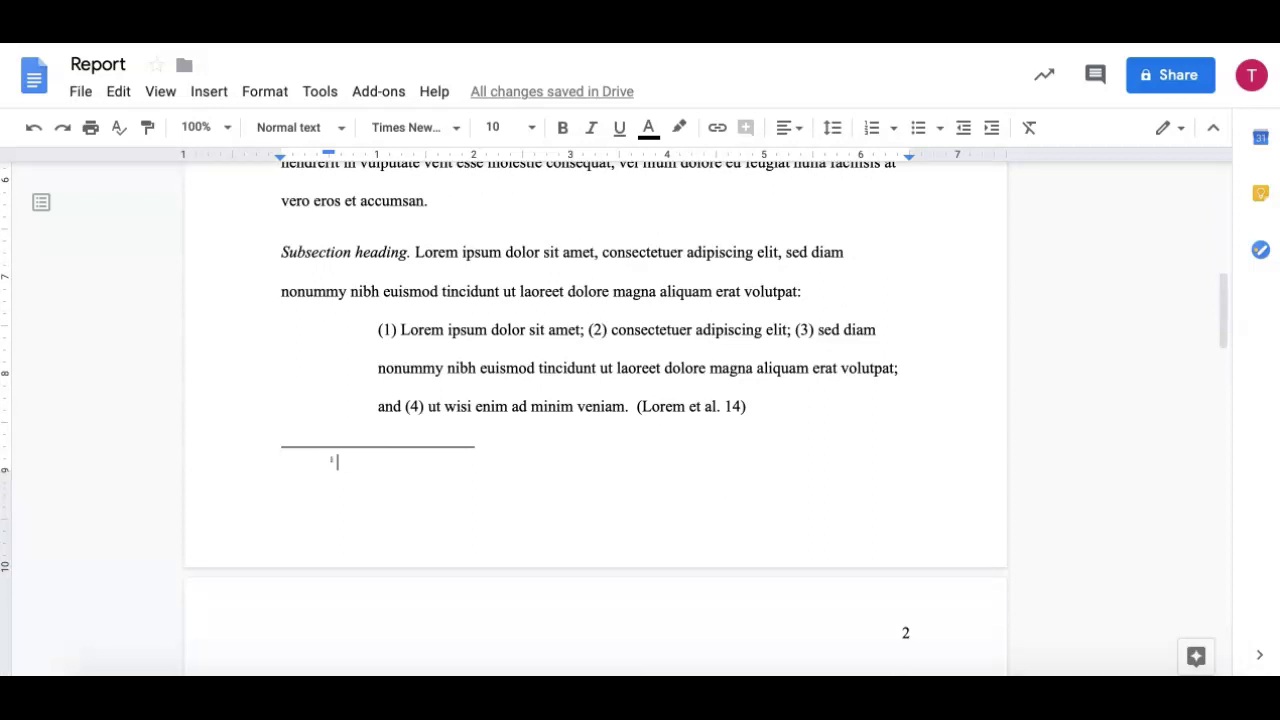
key(ctrl+v)
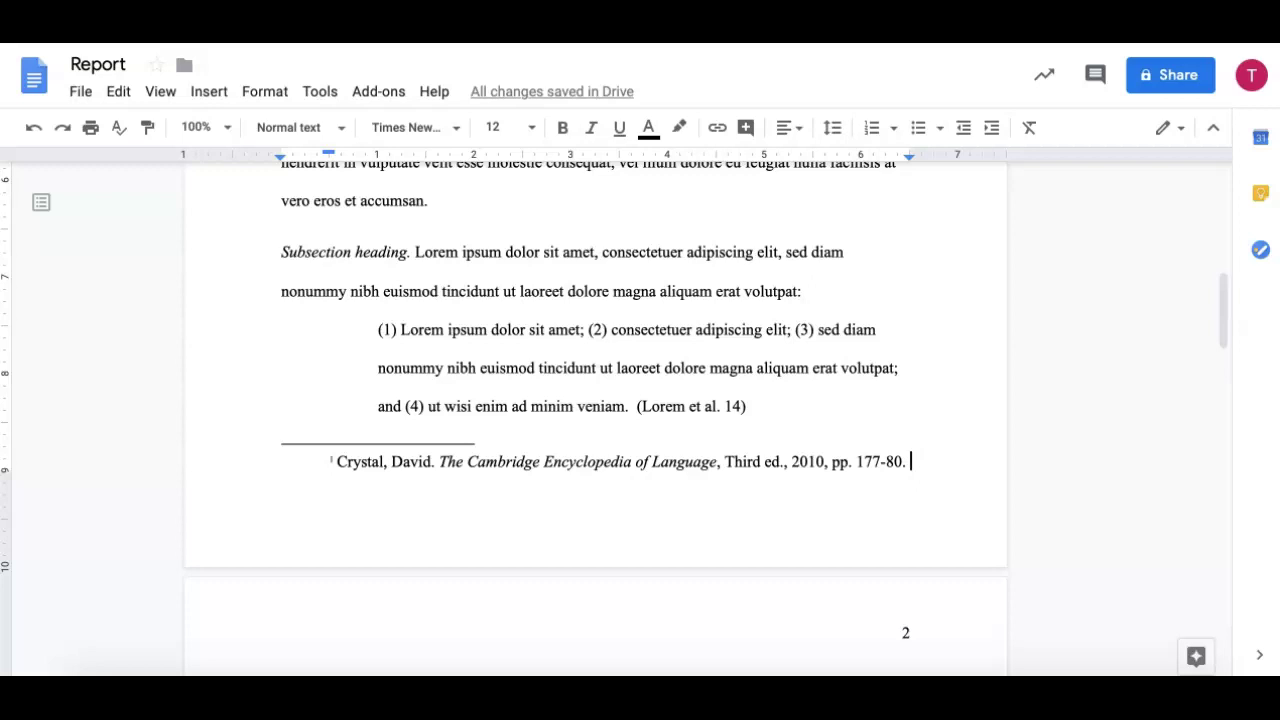
- Shorten the page reference at the end of the first footnote to "pp. 177."
scroll(595, 420, up, 1)
scroll(614, 419, up, 5)
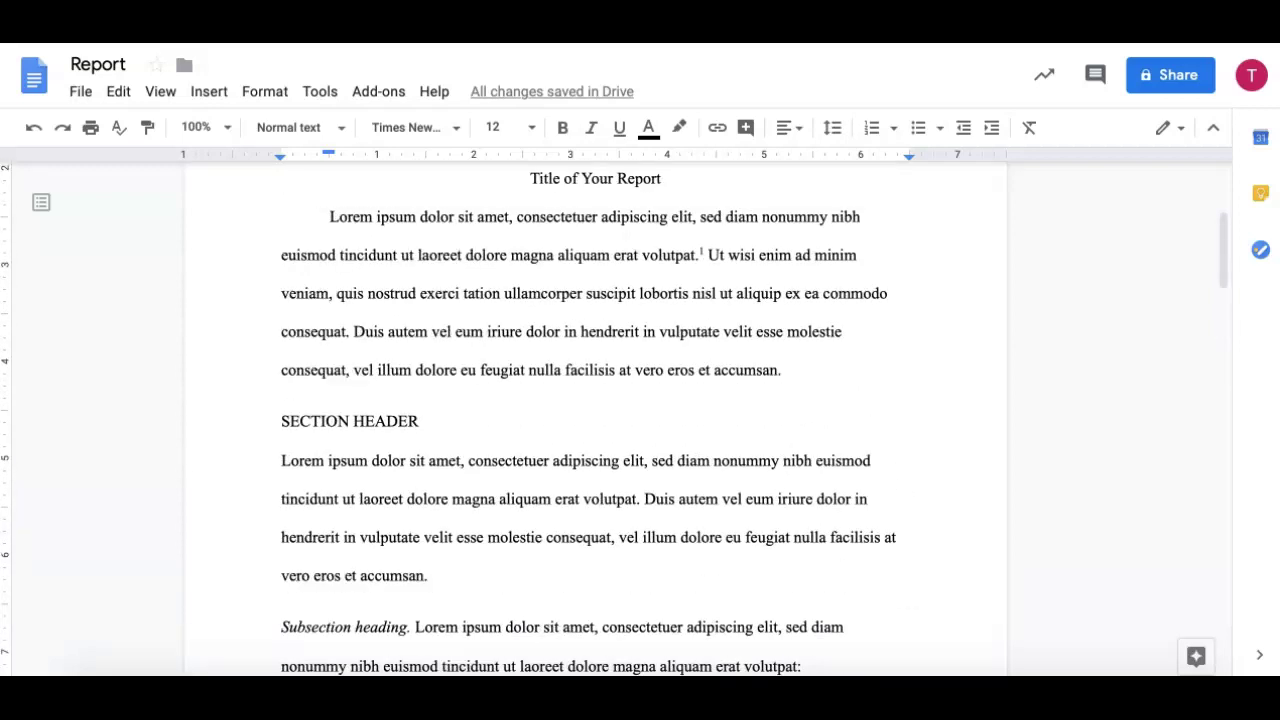
scroll(595, 415, down, 5)
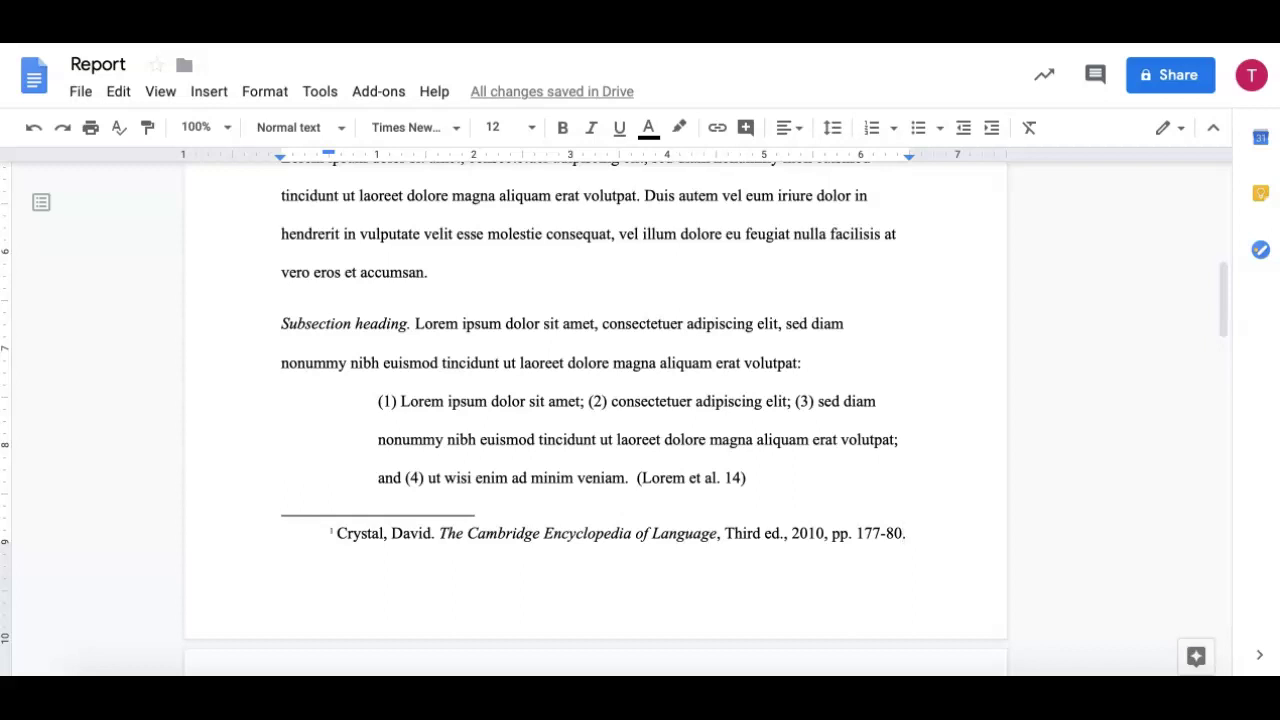
key(BackSpace)
key(BackSpace)
key(BackSpace)
text(.)
scroll(596, 410, up, 1)
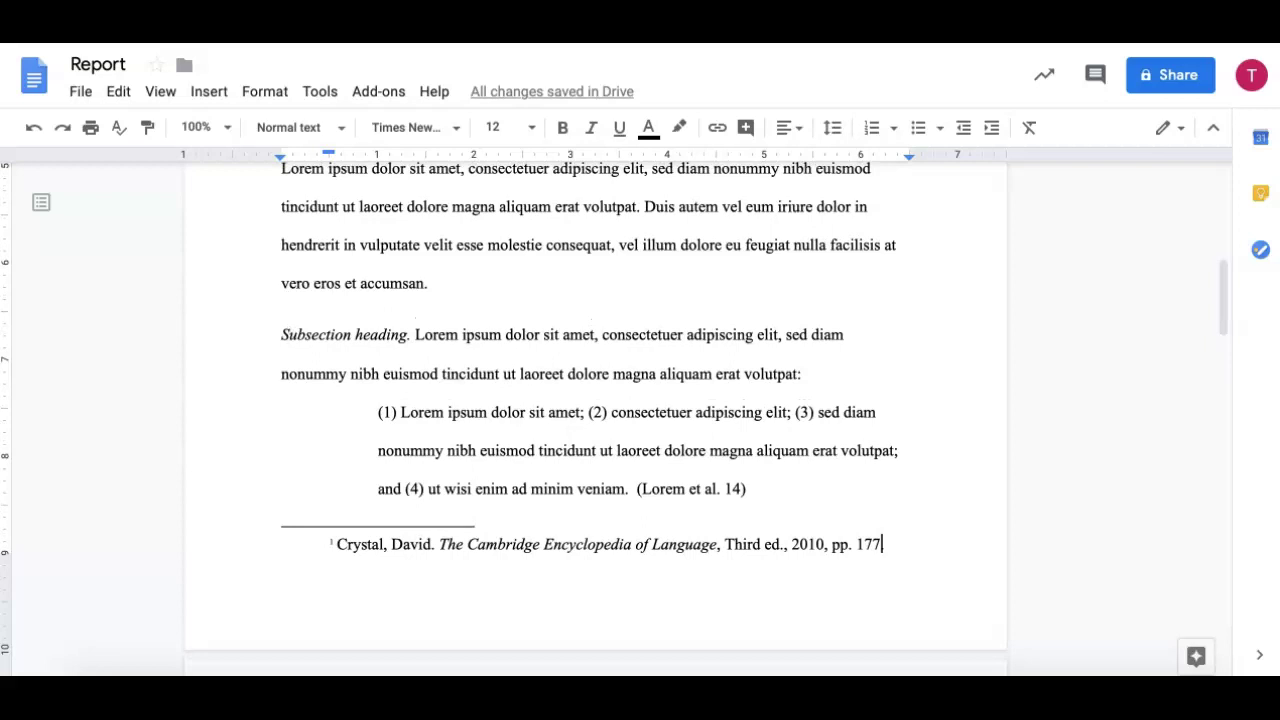
key(BackSpace)
scroll(596, 410, up, 2)
scroll(596, 410, up, 3)
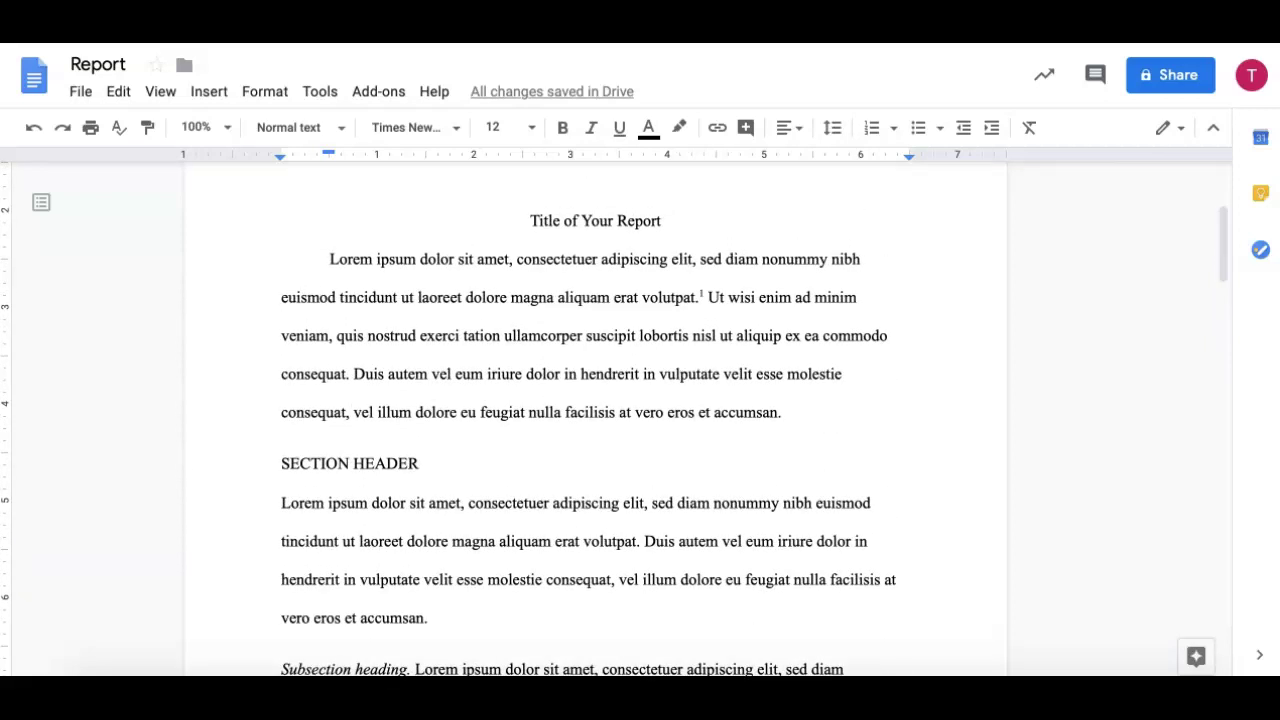
- Insert a second footnote after "facer possim assum." in the opening paragraph of page 2
scroll(596, 410, down, 9)
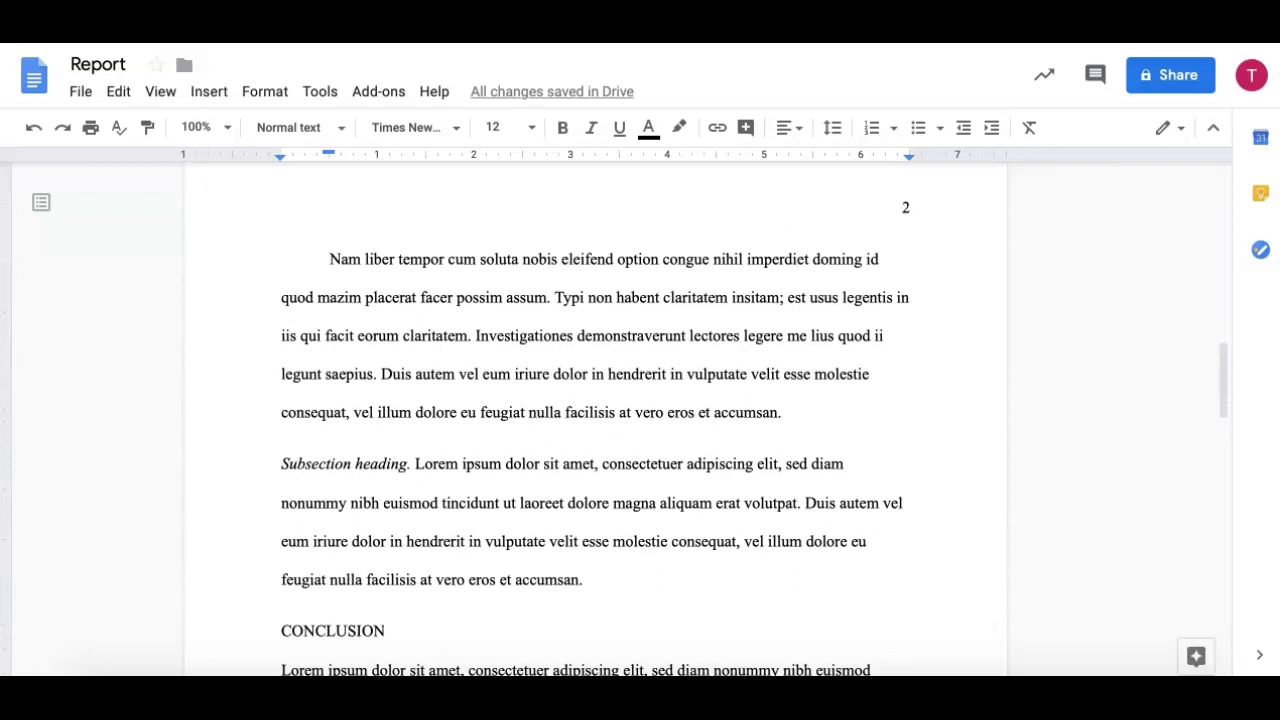
click(551, 297)
click(265, 91)
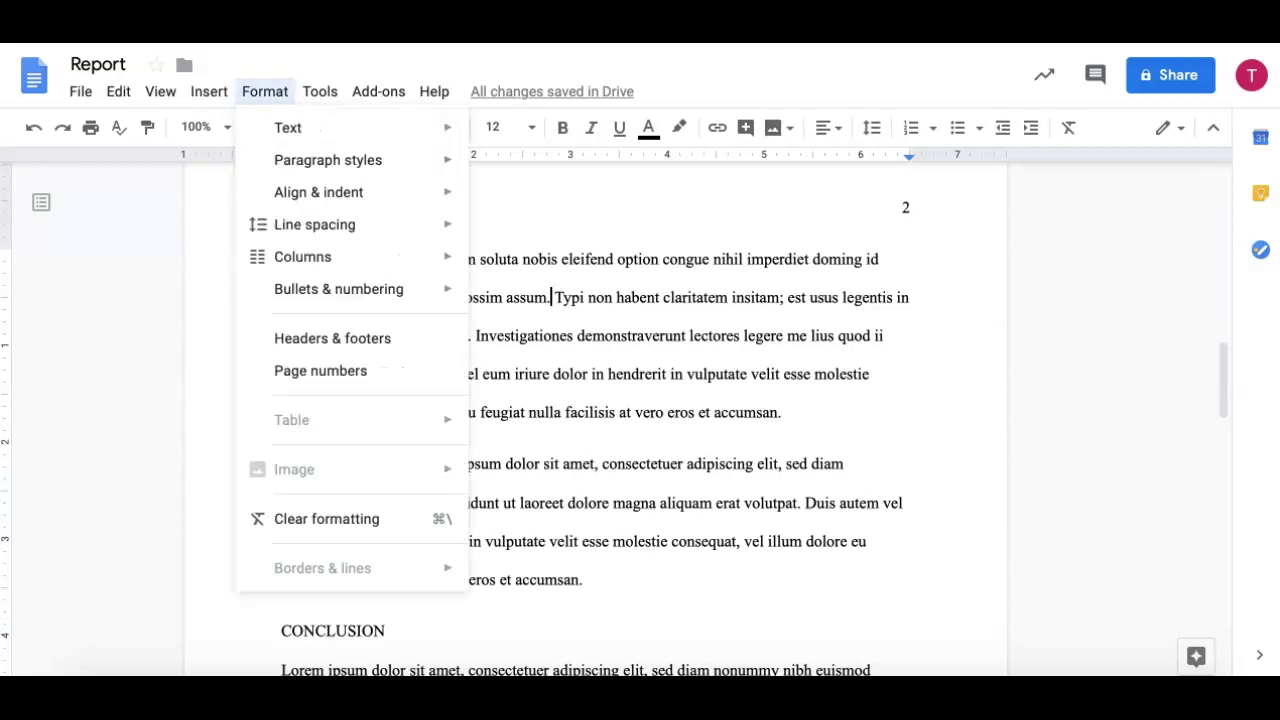
click(280, 288)
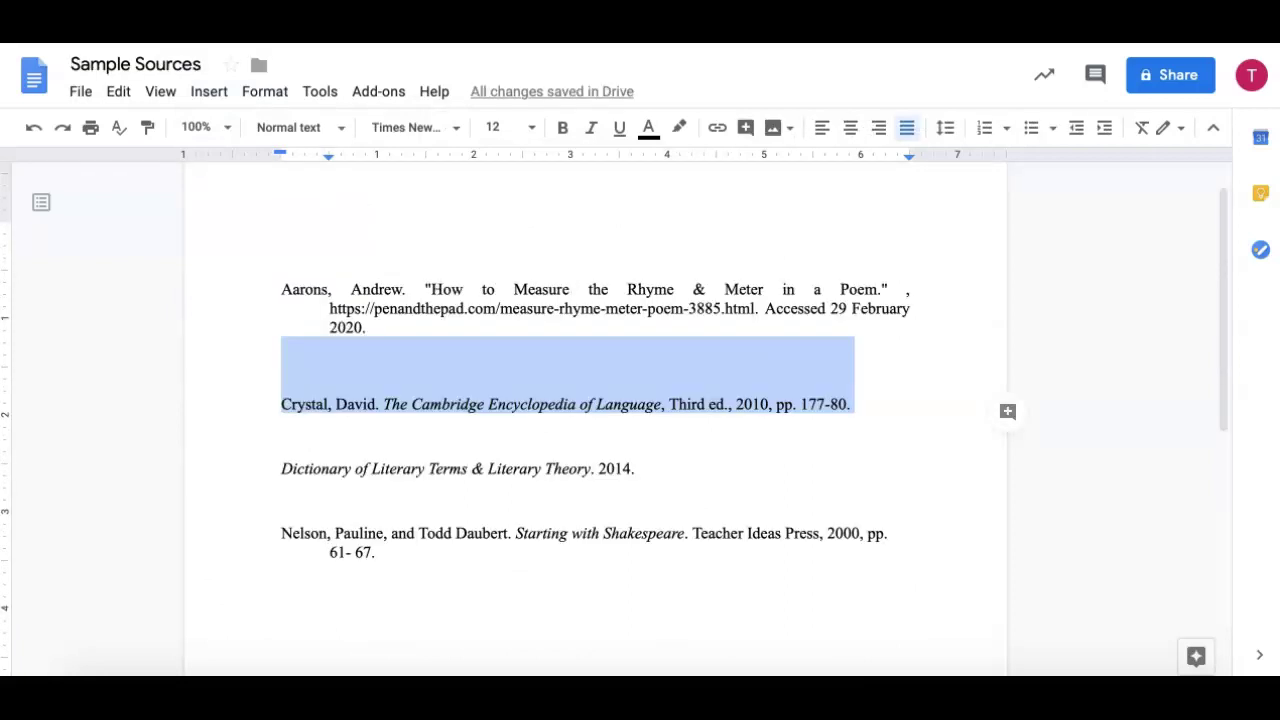
- Copy the Dictionary of Literary Terms & Literary Theory citation from Sample Sources and paste it into the Report's second footnote
click(520, 531)
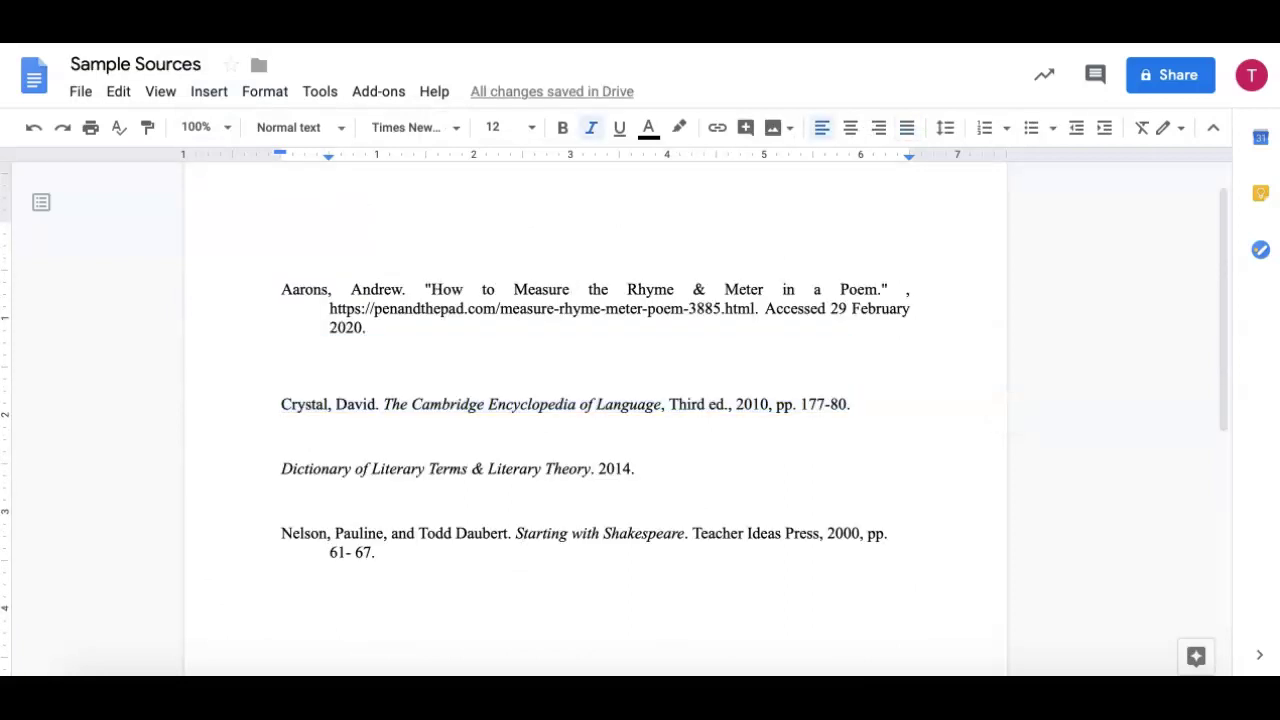
drag(403, 468, 281, 468)
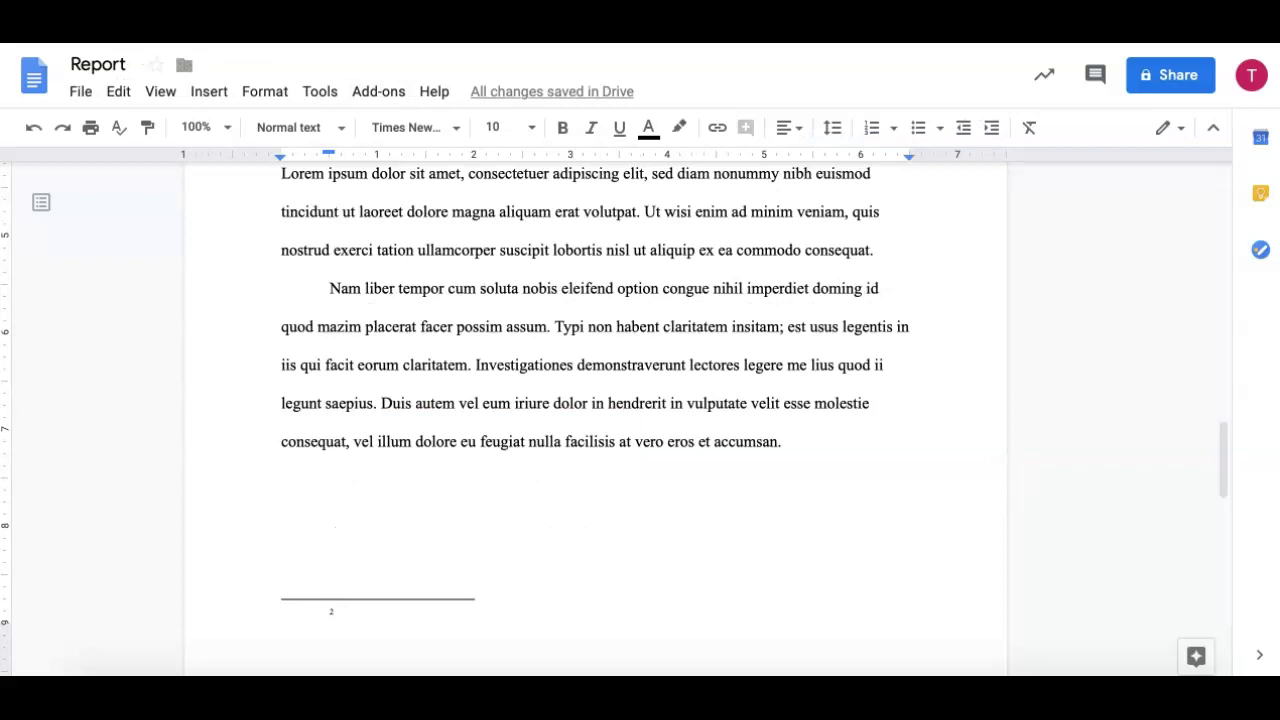
text(Dictionary of Literary Terms & Literary Theory. 2014.)
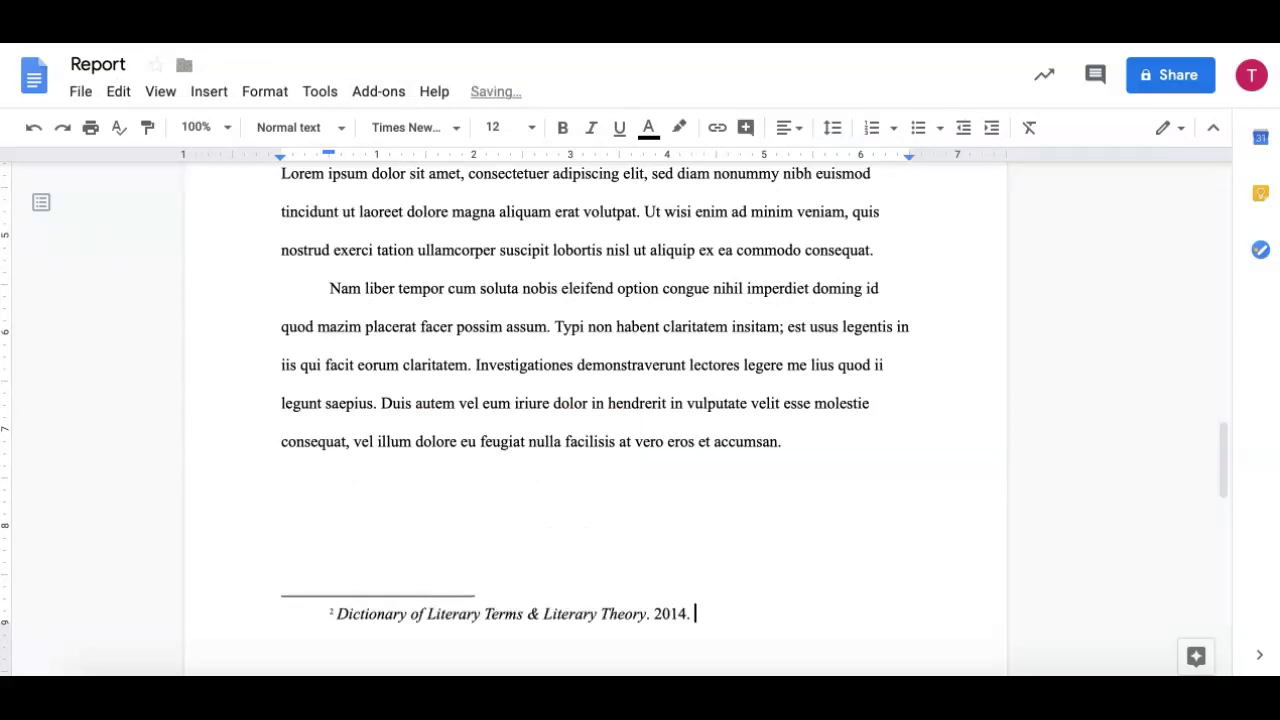
- Replace the period after 2014 in the second footnote with a comma and add the page reference "pp. 77."
mouse_move(614, 668)
scroll(595, 420, down, 1)
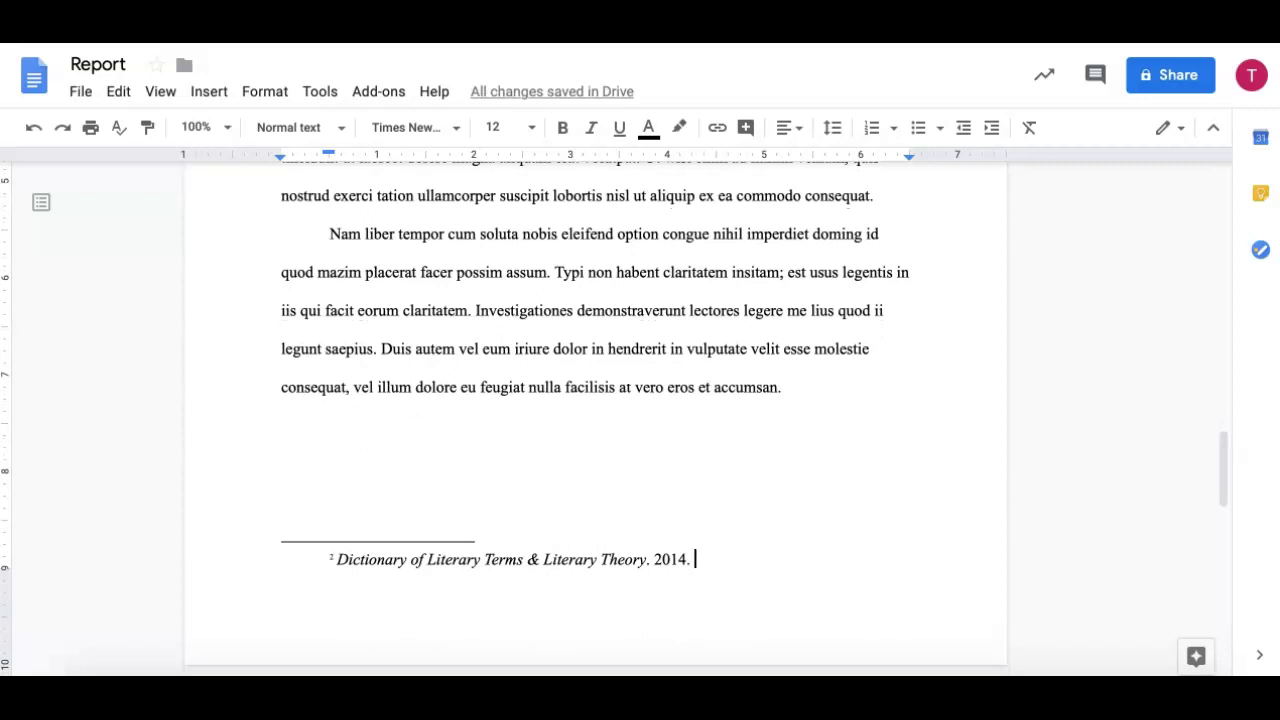
key(BackSpace)
text(,)
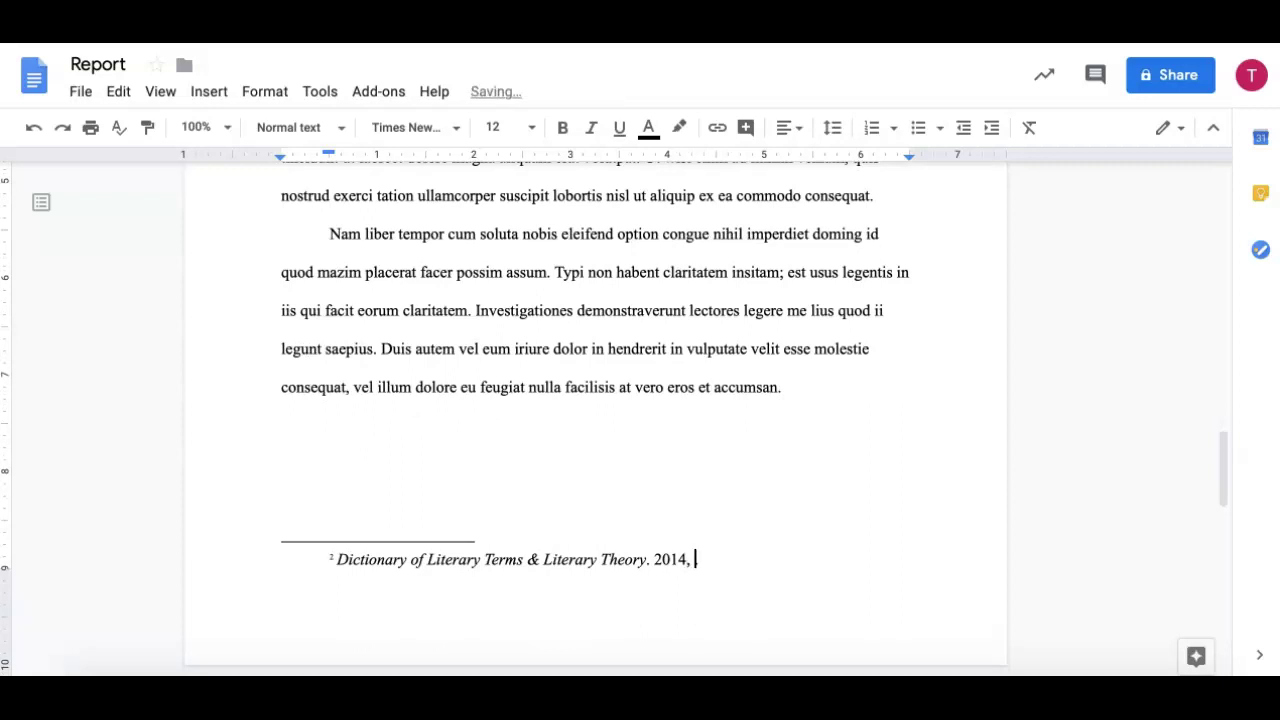
scroll(595, 418, up, 4)
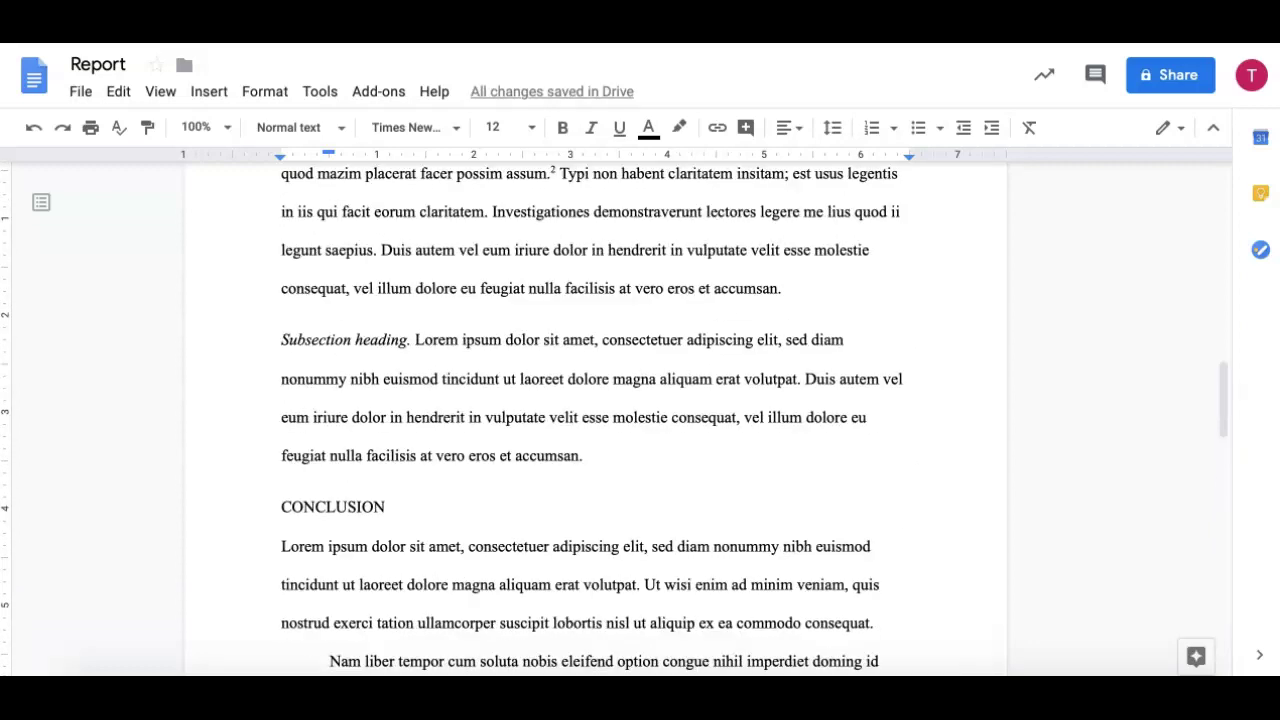
scroll(595, 400, up, 4)
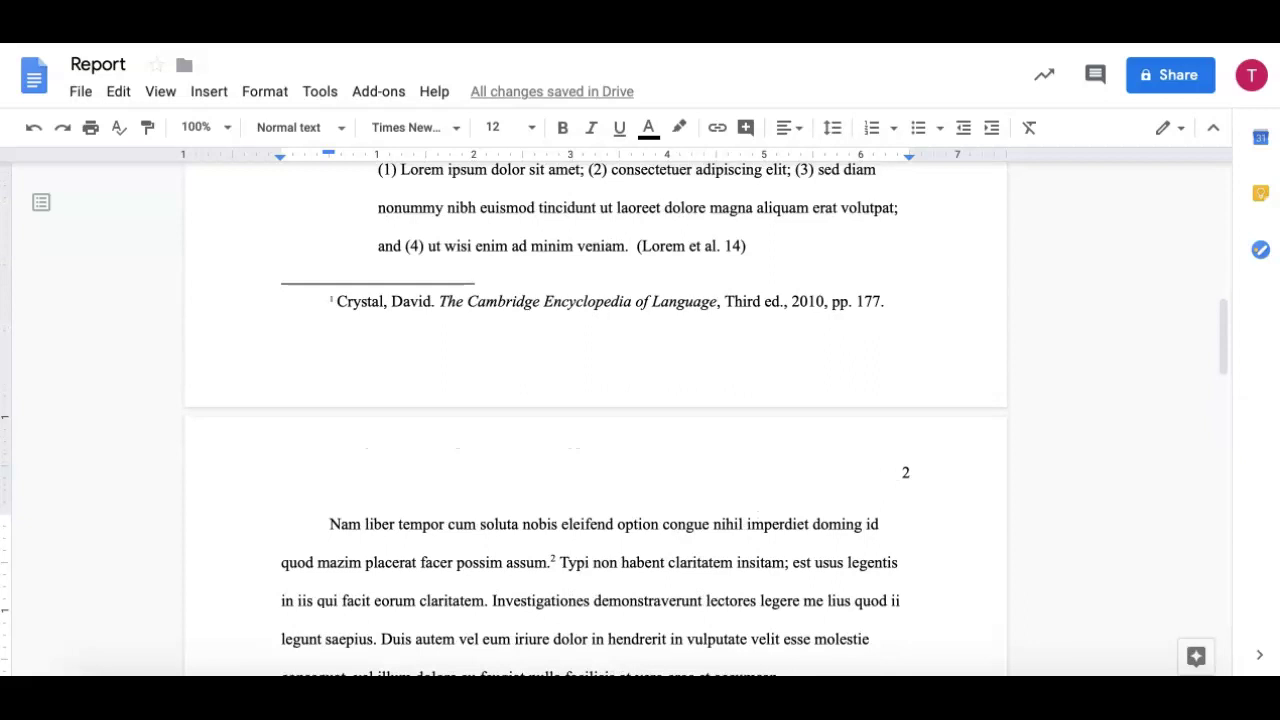
scroll(595, 420, down, 8)
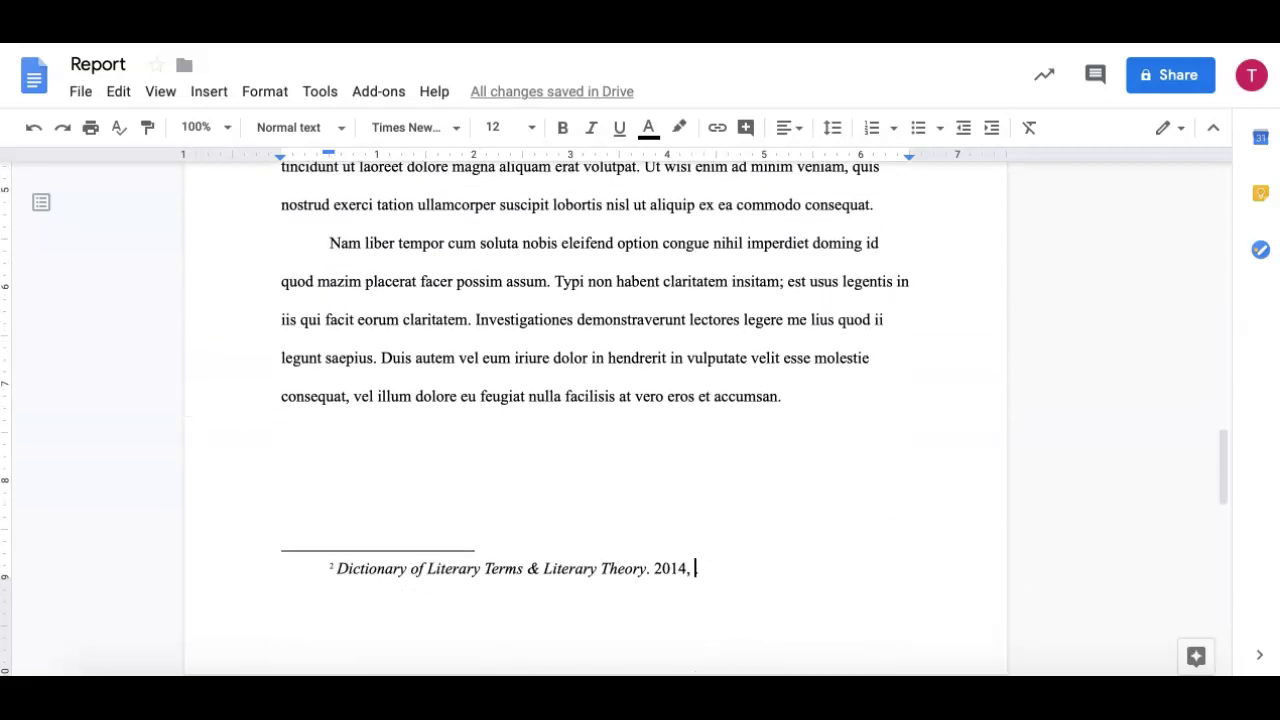
text(pp. )
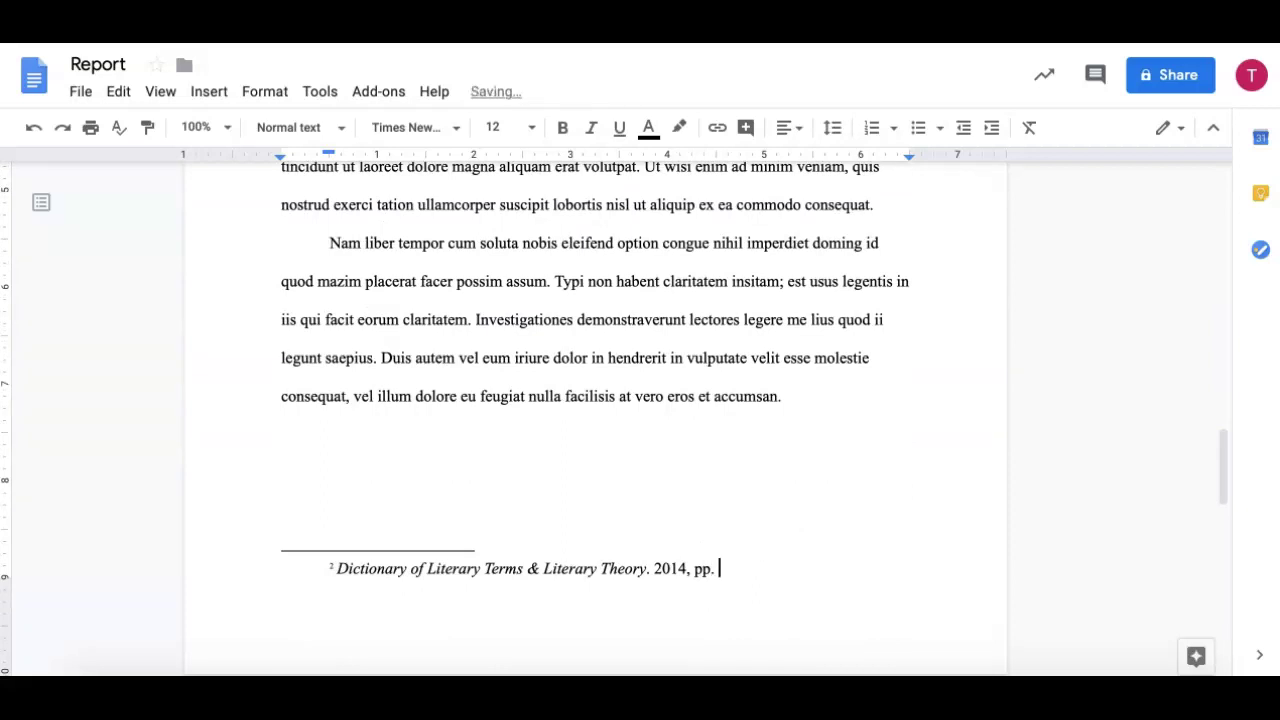
text(77.)
scroll(595, 418, up, 7)
scroll(595, 420, up, 2)
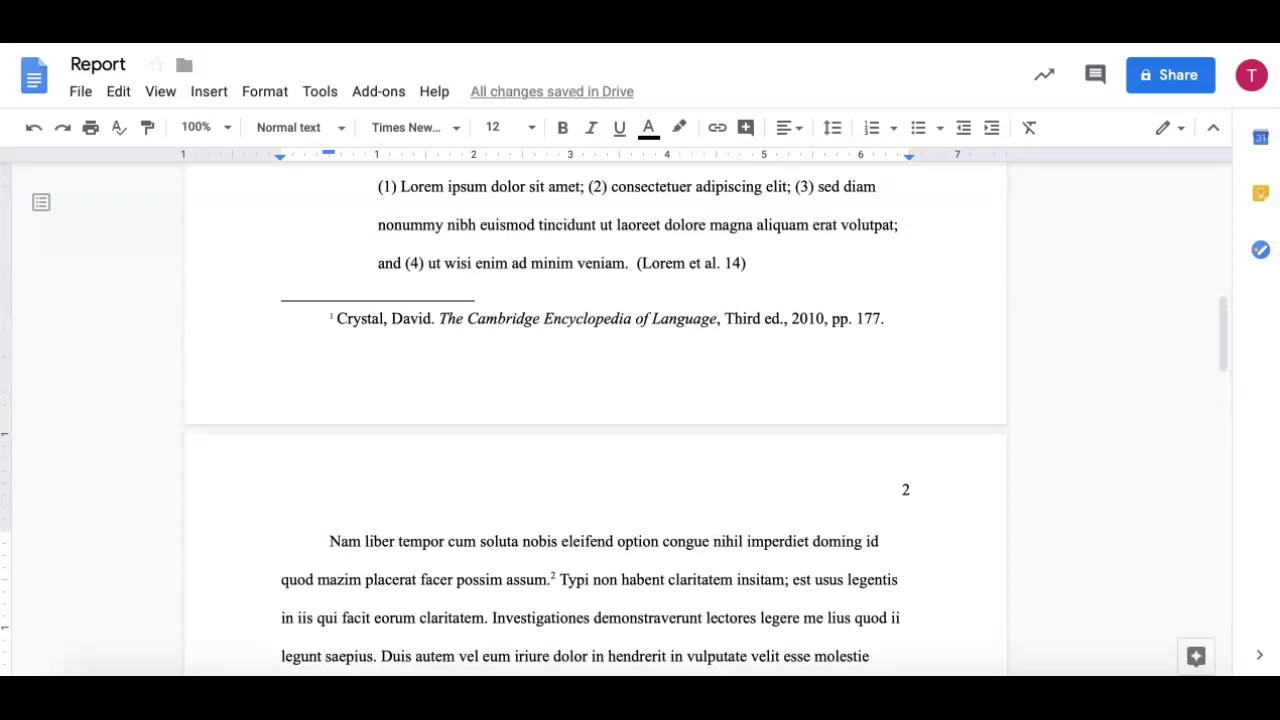
- Copy the Starting with Shakespeare citation, including its page range, from the Sample Sources document
scroll(595, 420, down, 10)
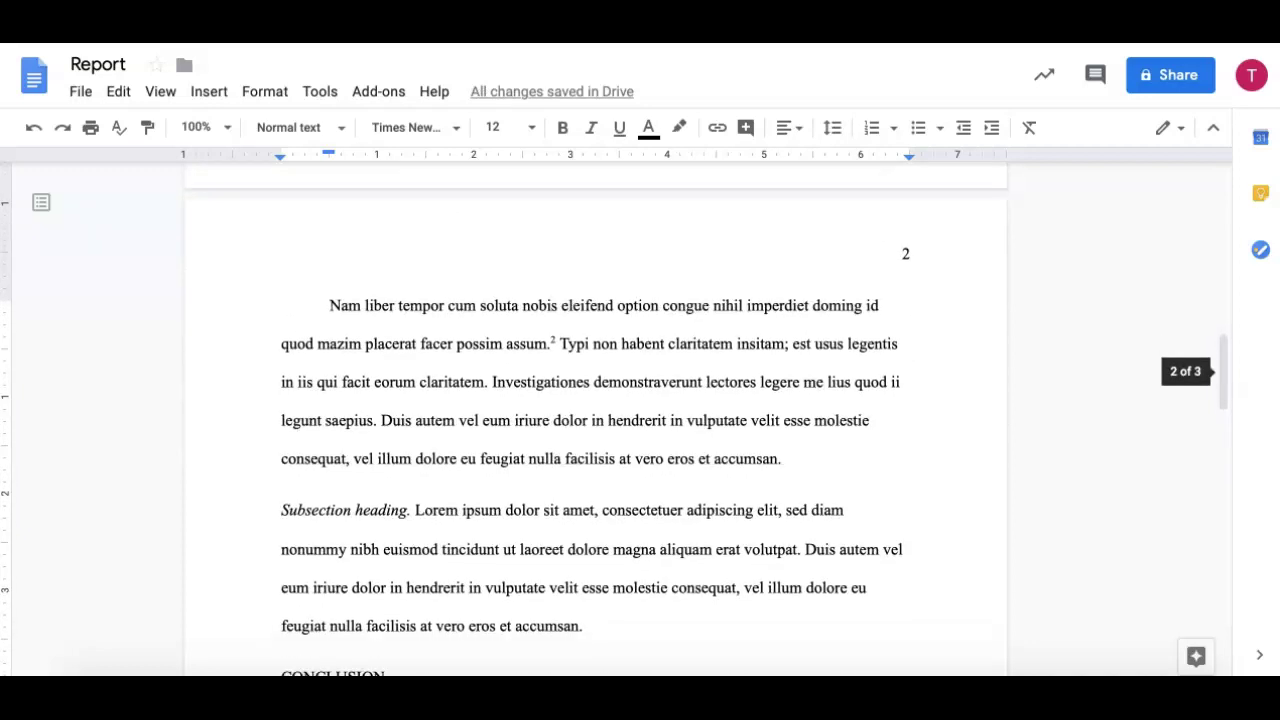
click(740, 566)
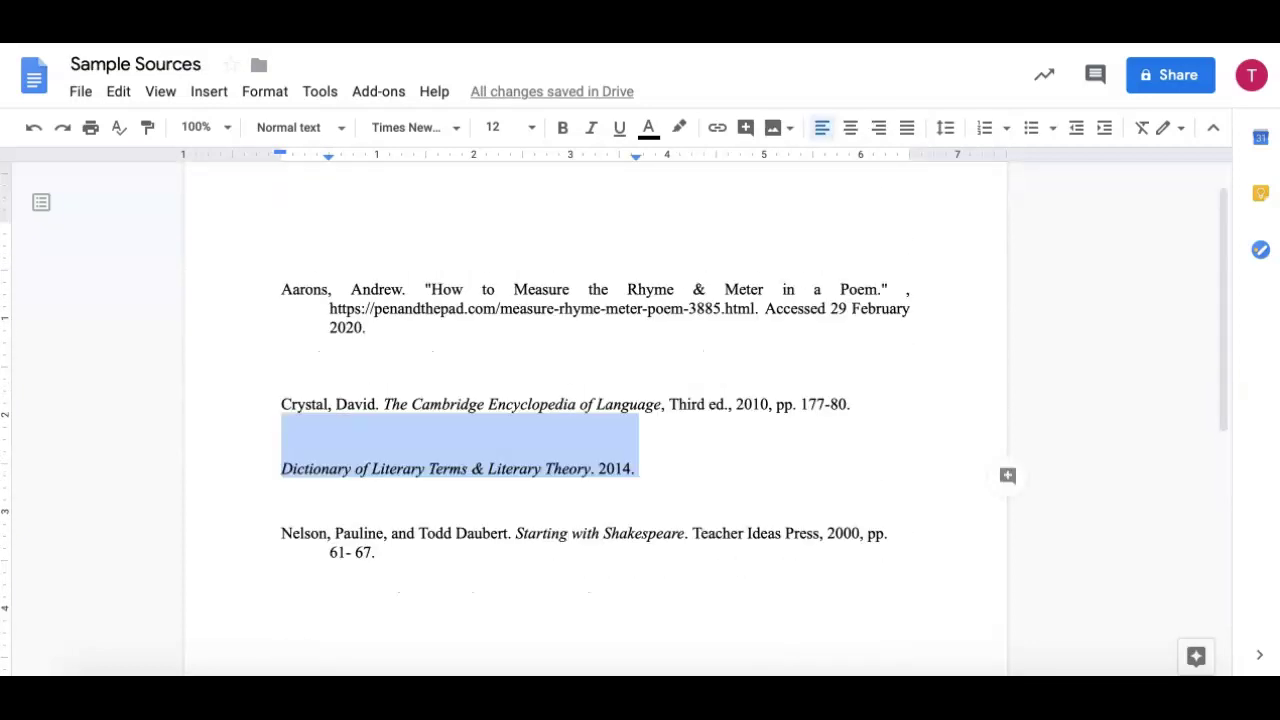
scroll(595, 420, down, 1)
click(281, 555)
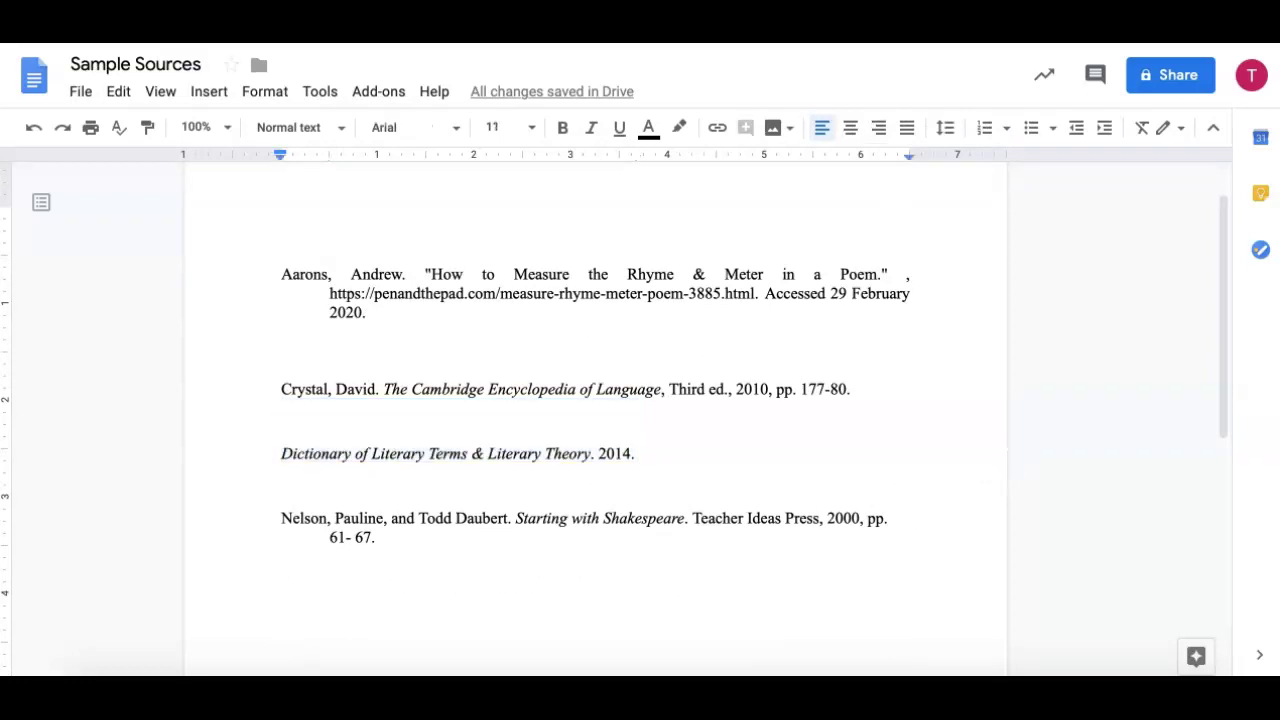
drag(380, 537, 281, 518)
key(super+c)
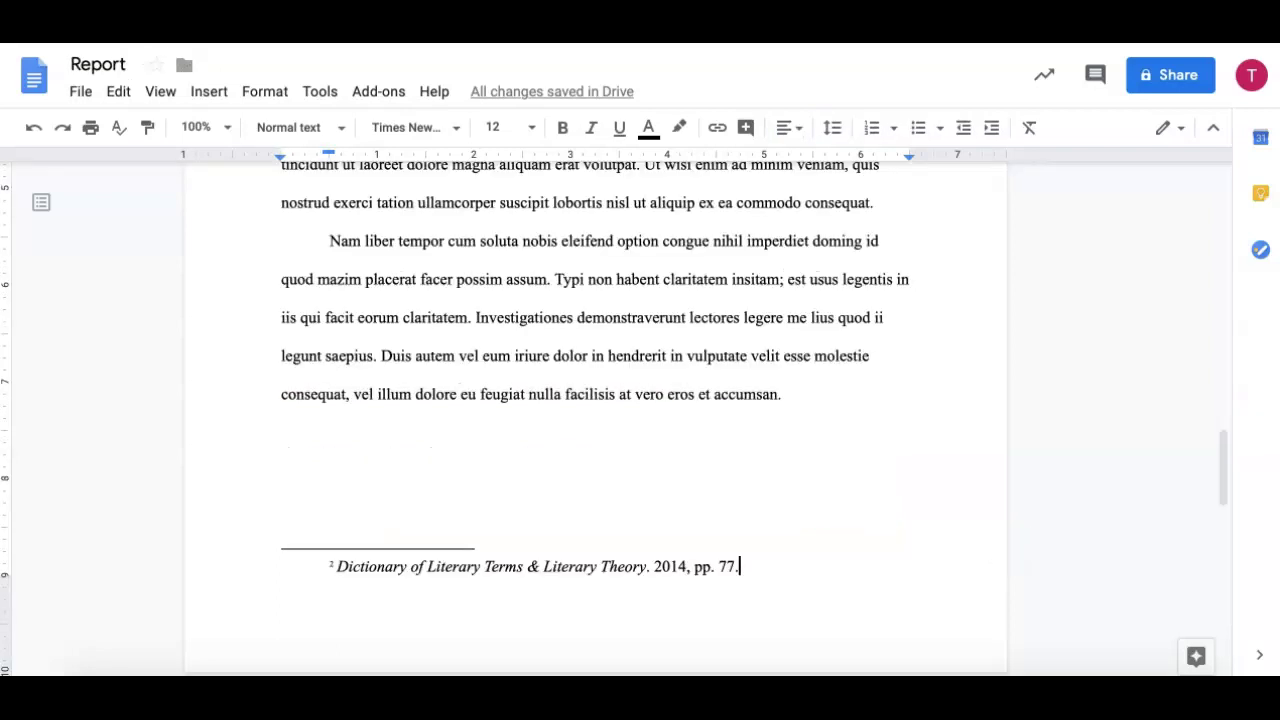
- Insert a third footnote in the Report after "facer possim assum." in the second paragraph of the Conclusion
scroll(595, 420, down, 10)
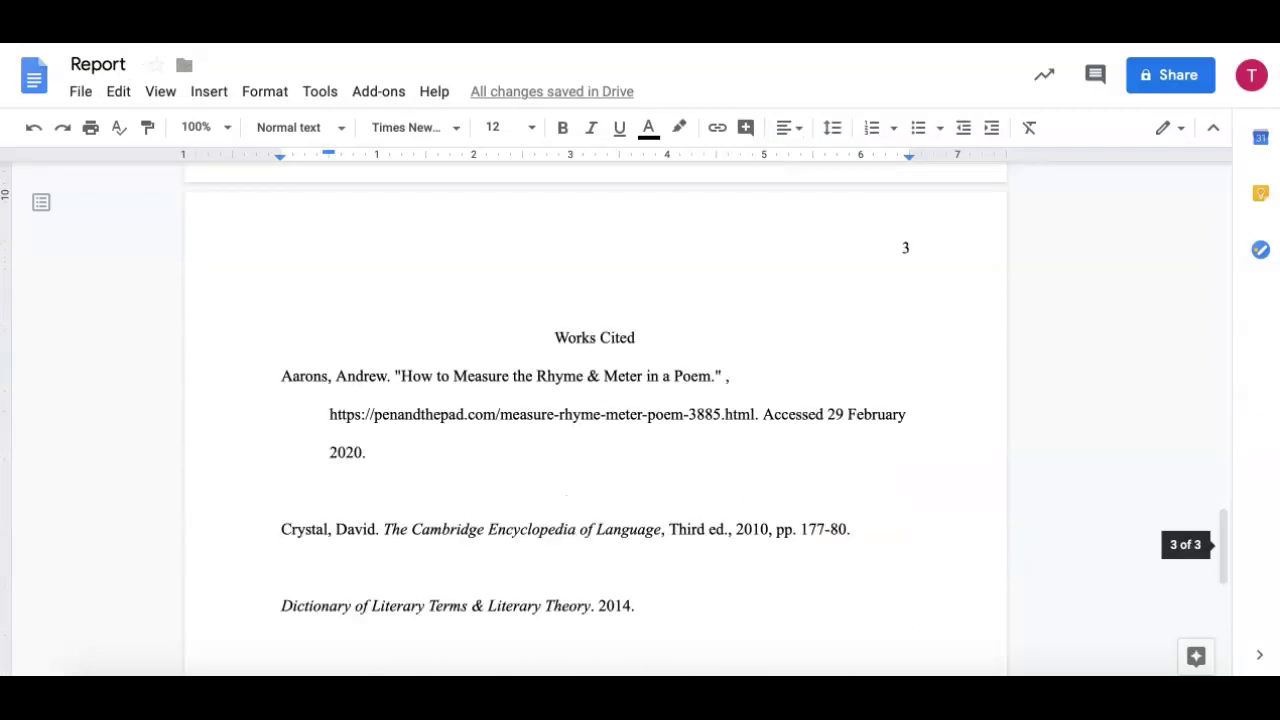
scroll(595, 420, up, 10)
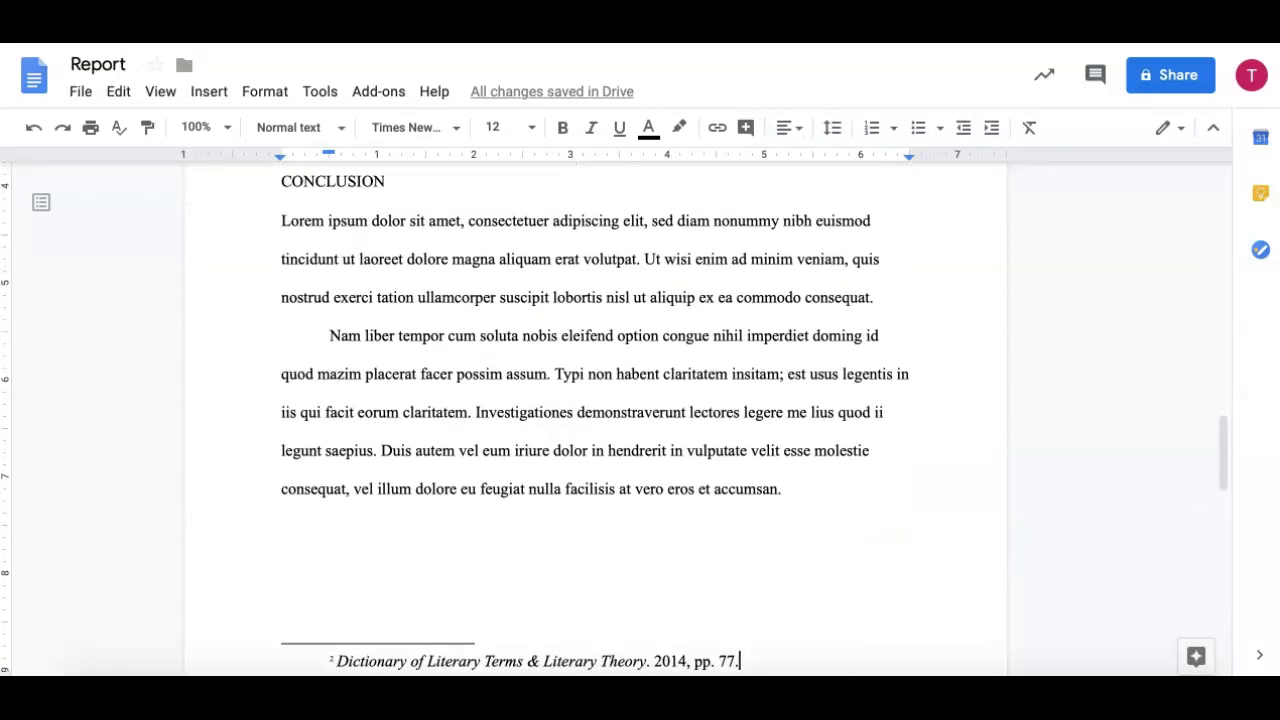
click(550, 374)
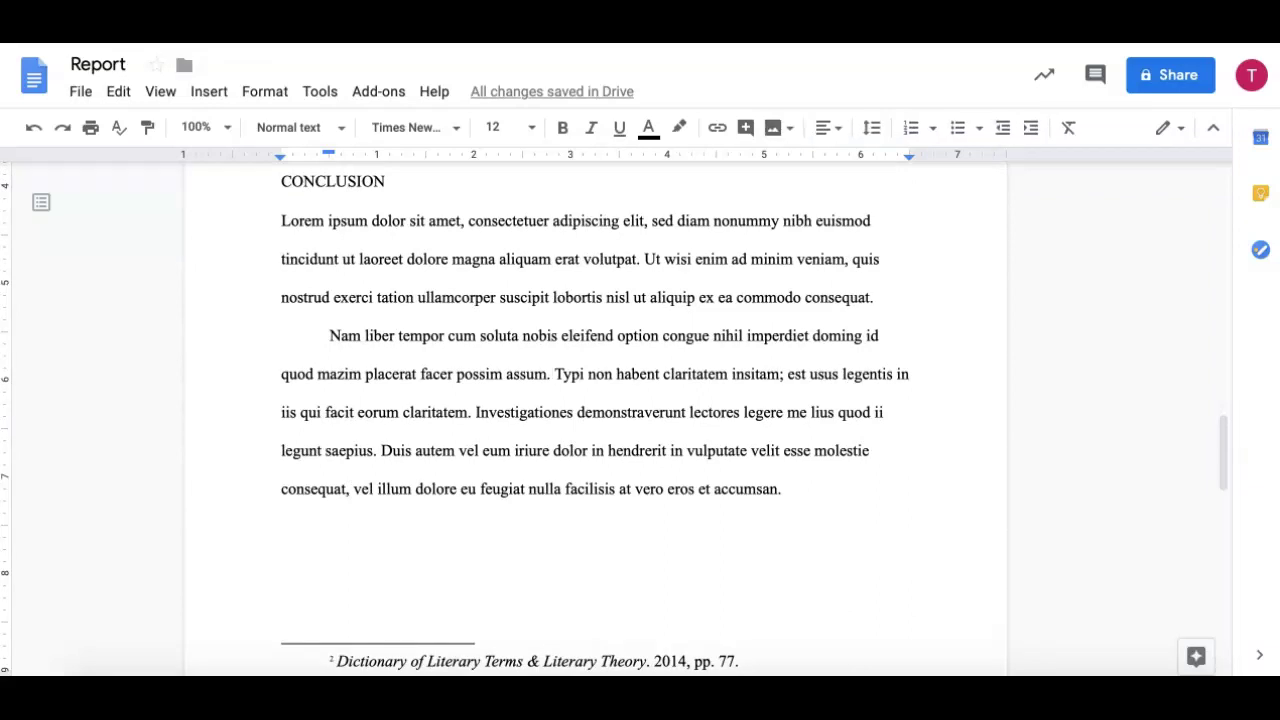
click(209, 91)
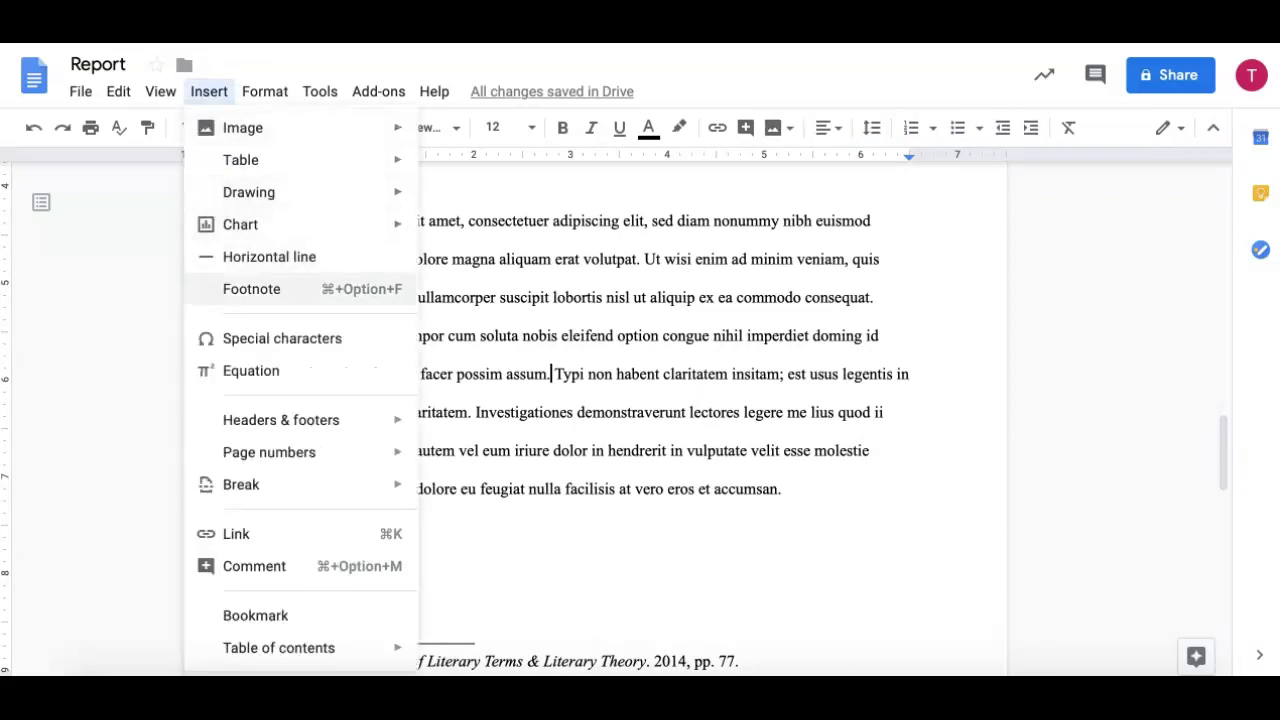
click(252, 289)
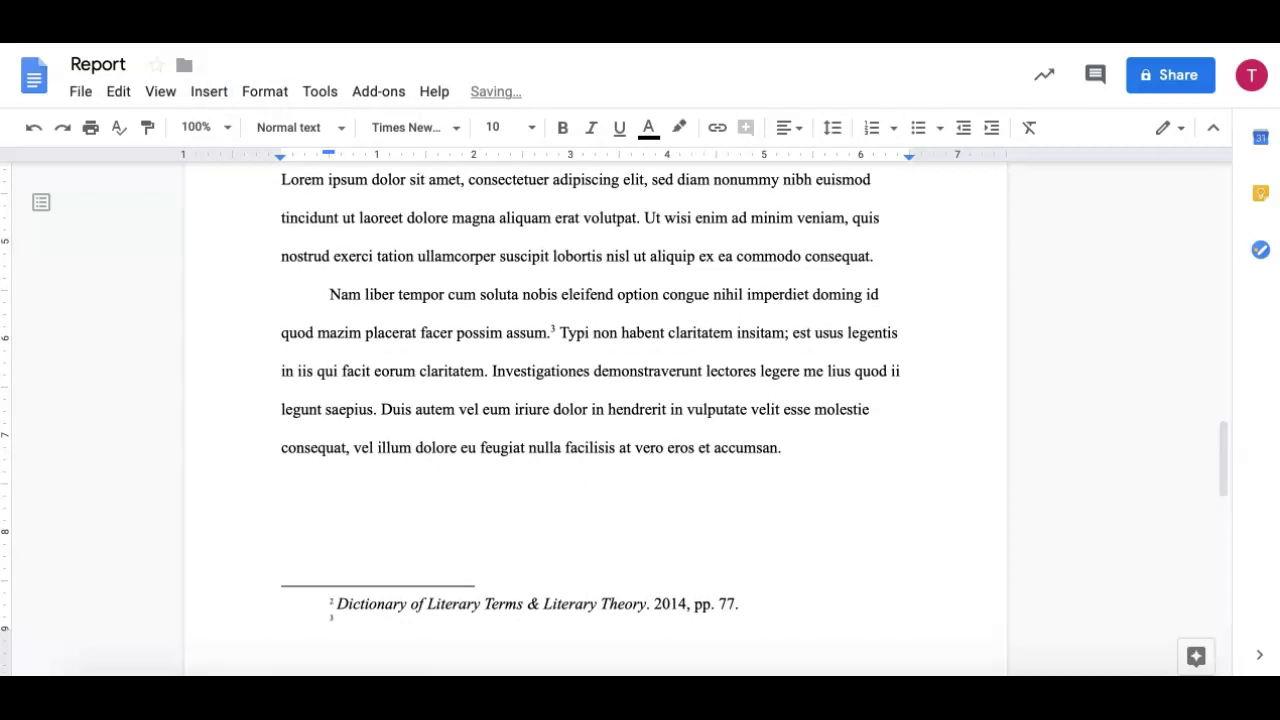
- Paste the Starting with Shakespeare citation into the third footnote and indent its second line to match the first
key(super+v)
click(281, 620)
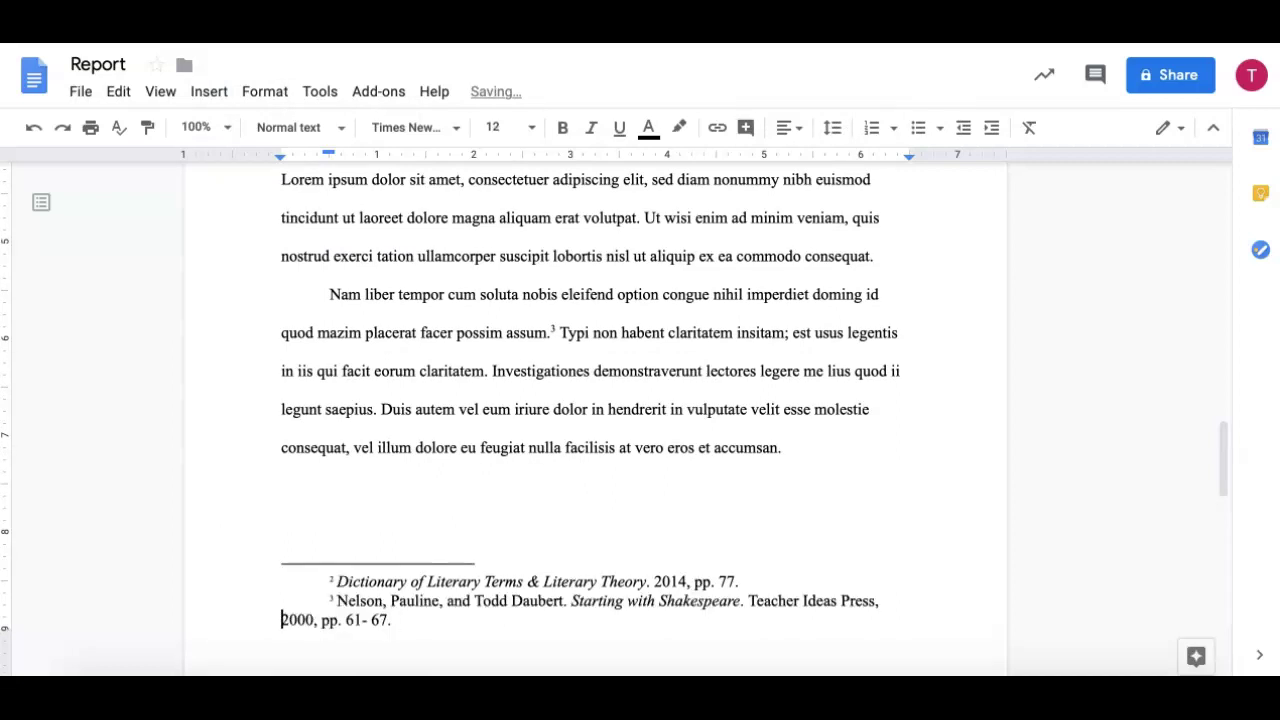
key(Tab)
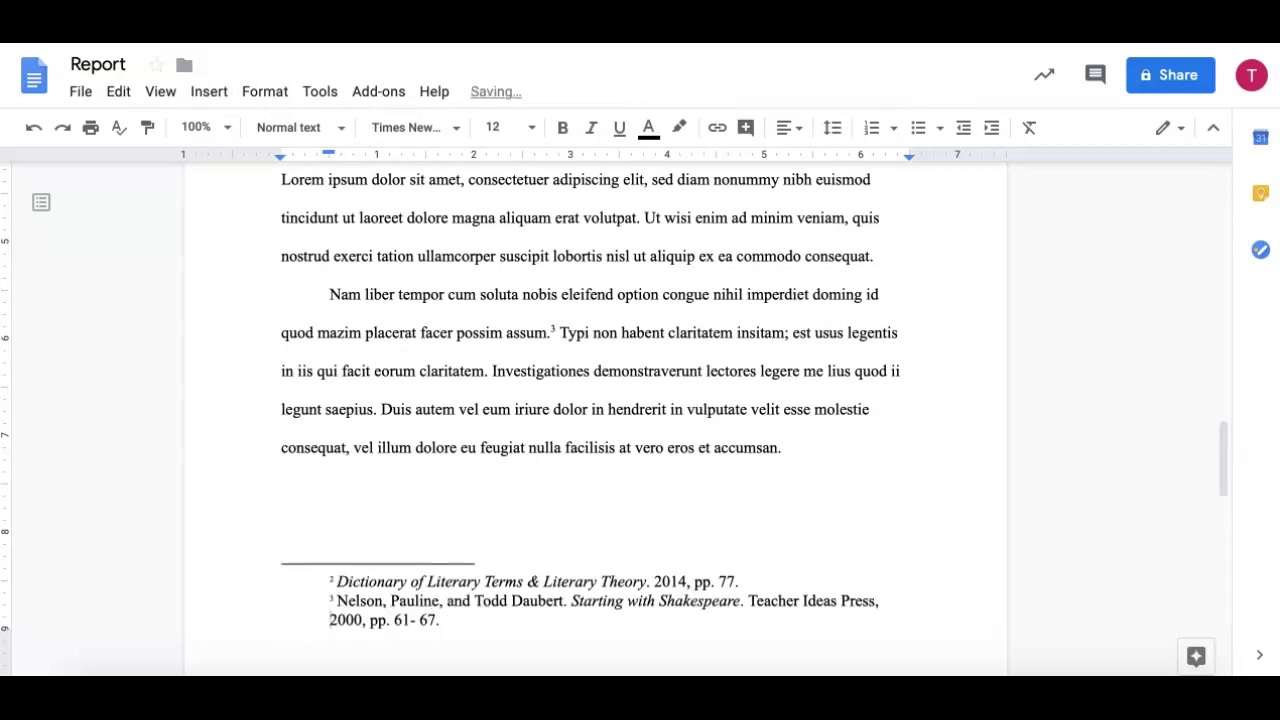
- Shorten the page reference at the end of the third footnote to "pp. 61."
click(436, 620)
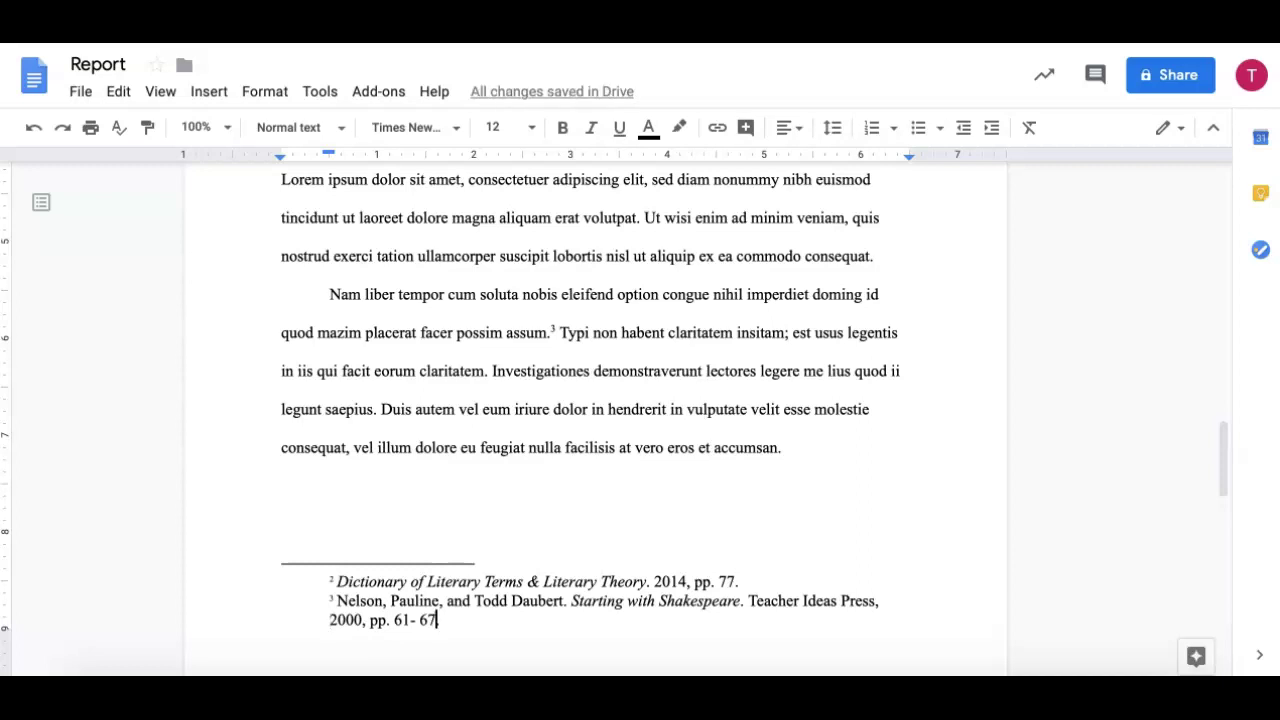
key(BackSpace)
key(BackSpace)
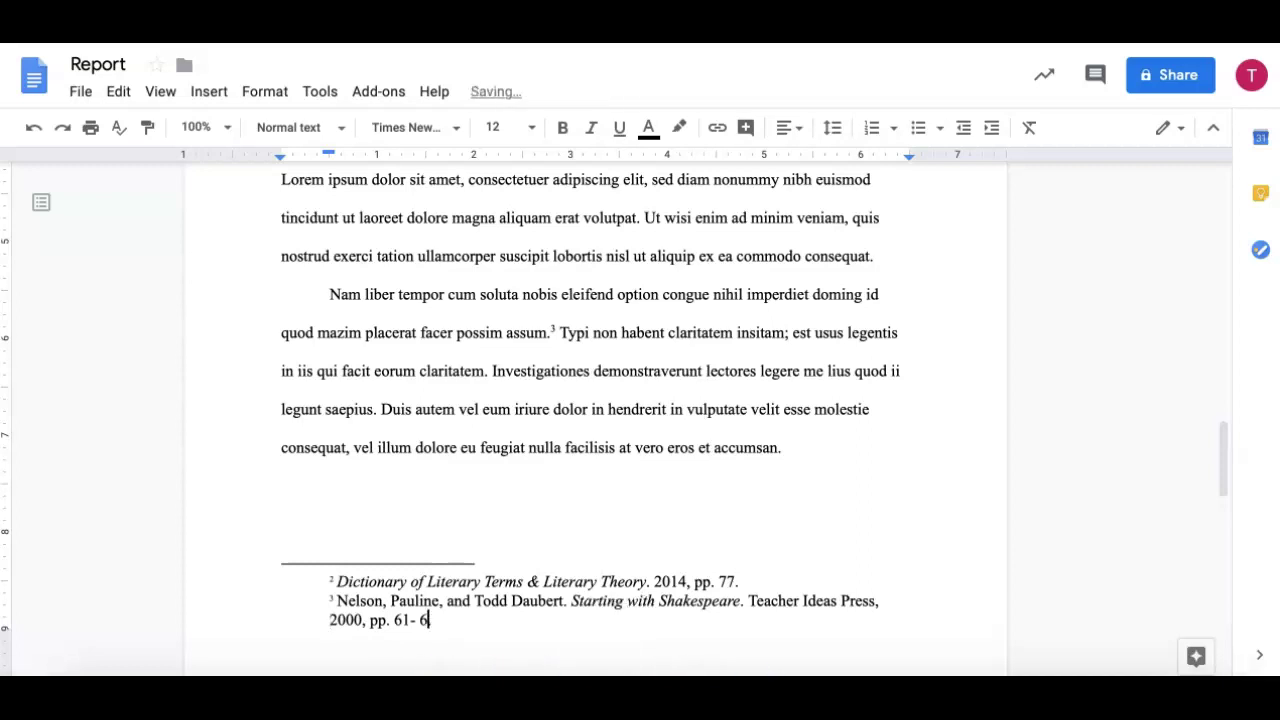
key(BackSpace)
key(BackSpace)
key(BackSpace)
key(BackSpace)
text(1.)
click(329, 523)
- Delete the Works Cited heading and all its source entries from page 3 of the Report
scroll(595, 420, down, 3)
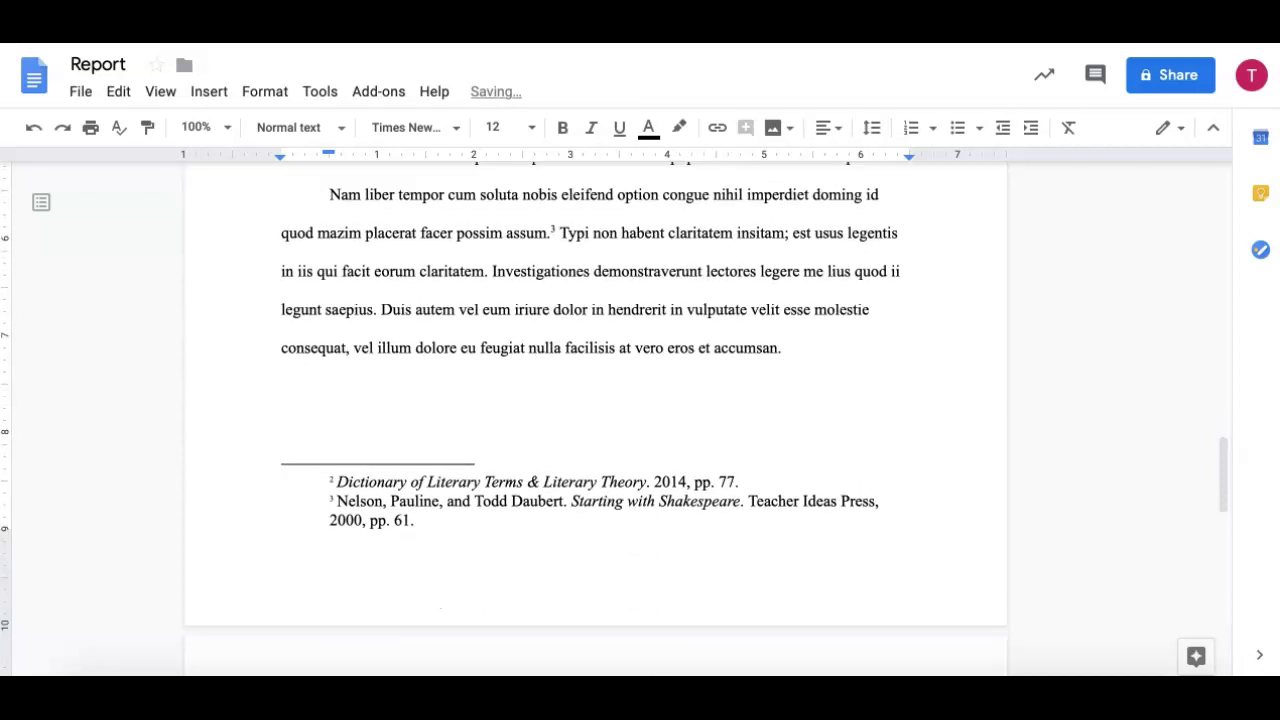
scroll(596, 410, down, 7)
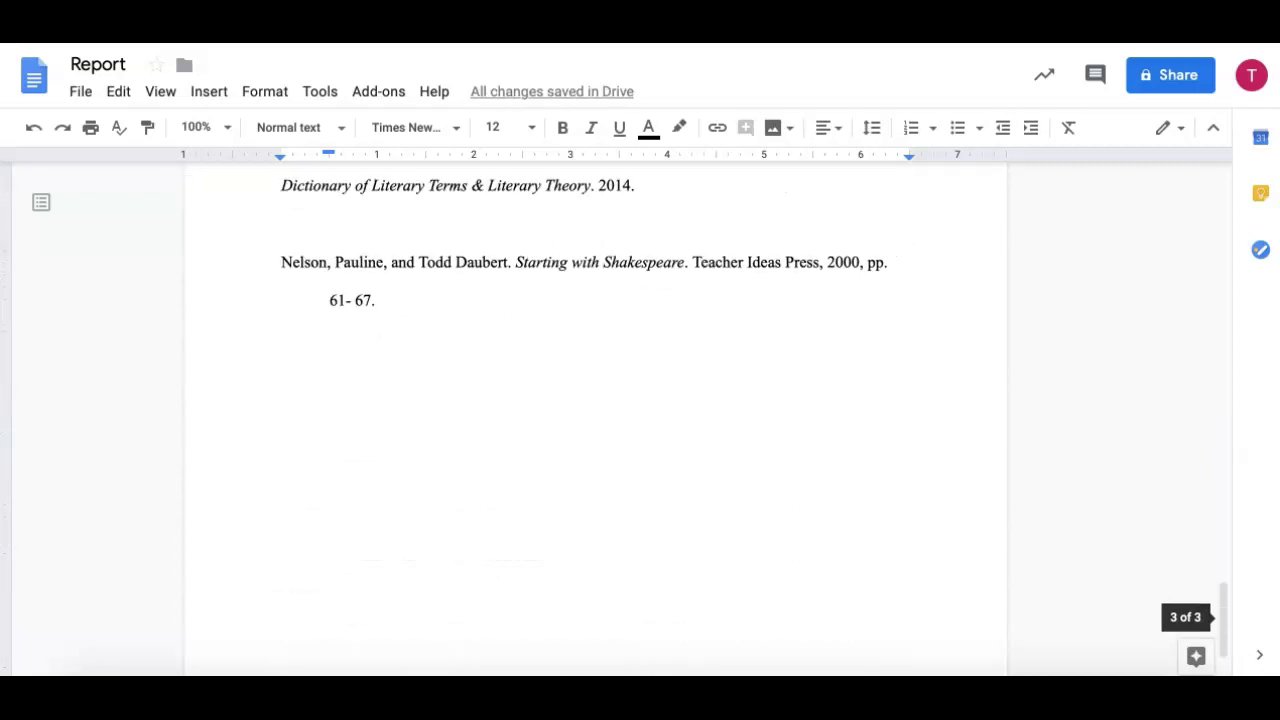
scroll(596, 410, up, 2)
drag(383, 484, 285, 175)
key(shift+Down)
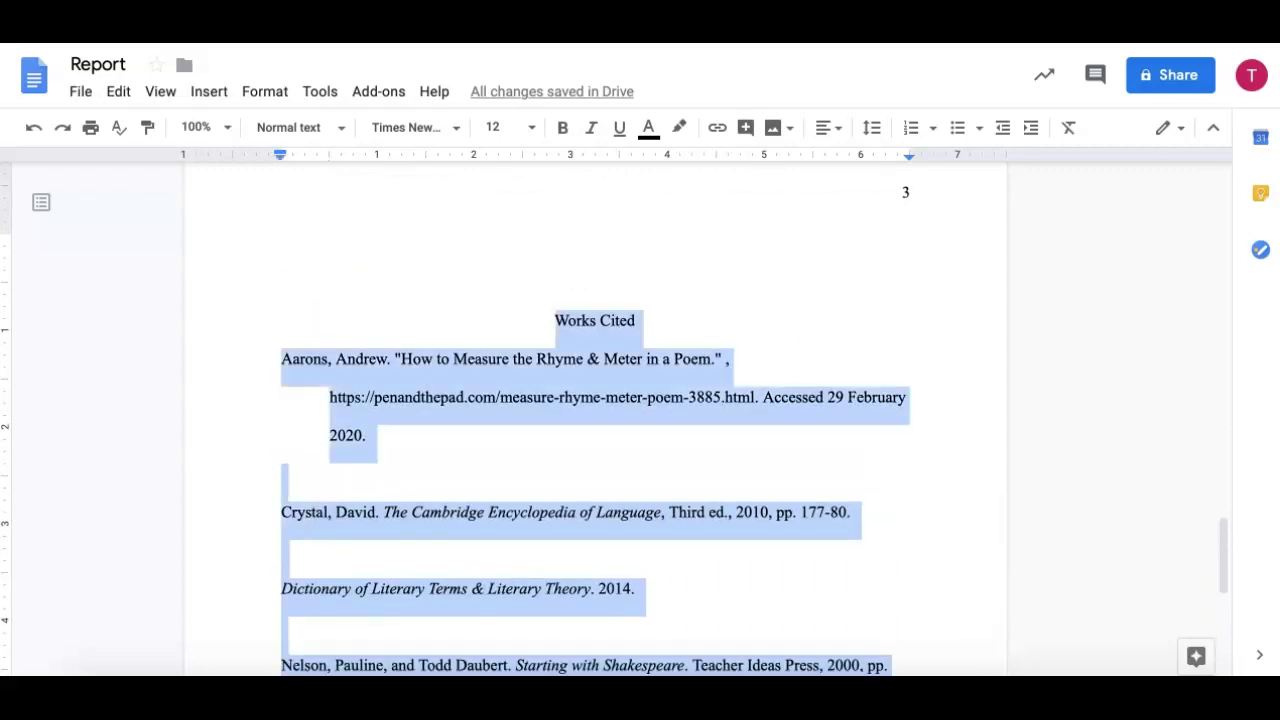
key(BackSpace)
key(BackSpace)
key(BackSpace)
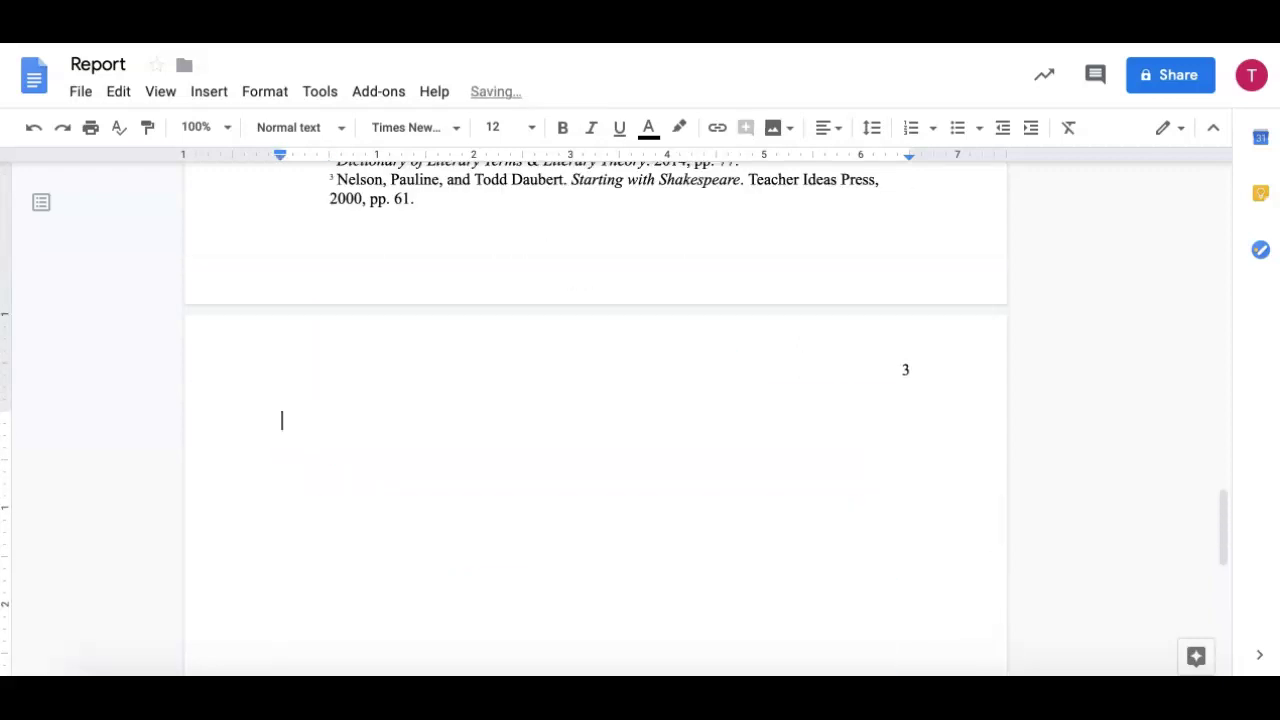
- Search the G Suite Marketplace for "end note" add-ons
scroll(595, 418, up, 1)
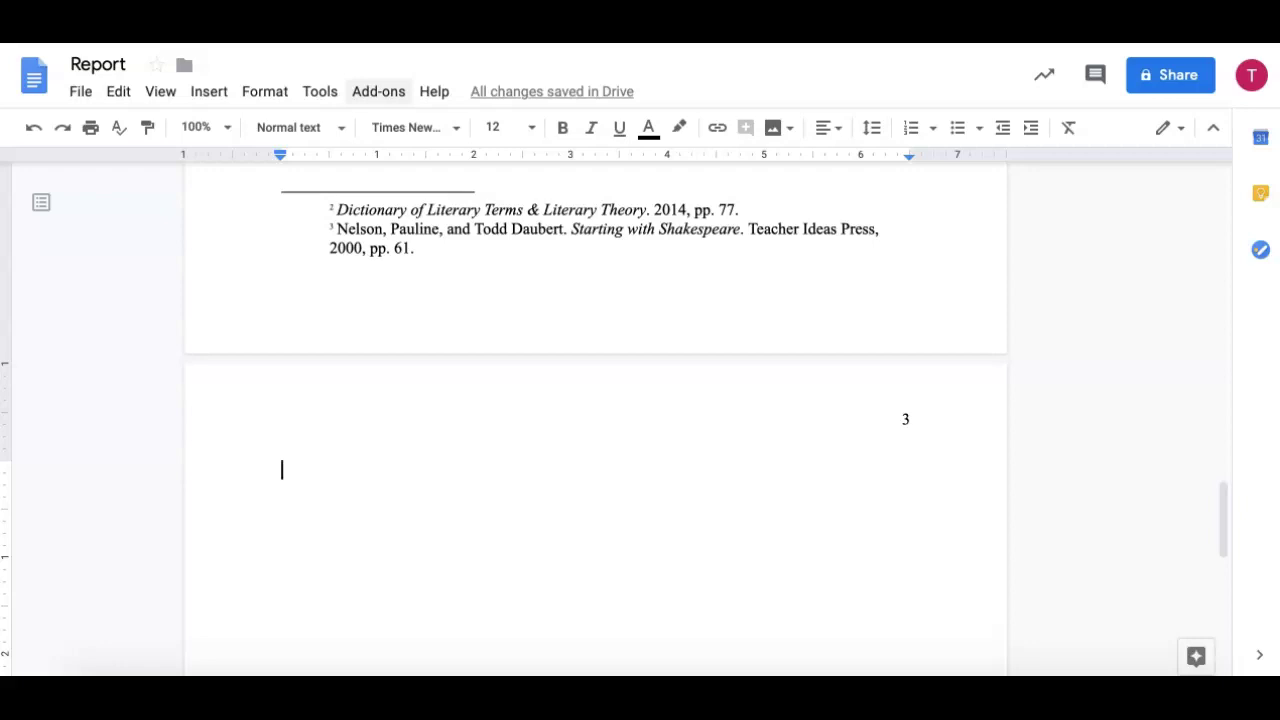
click(378, 91)
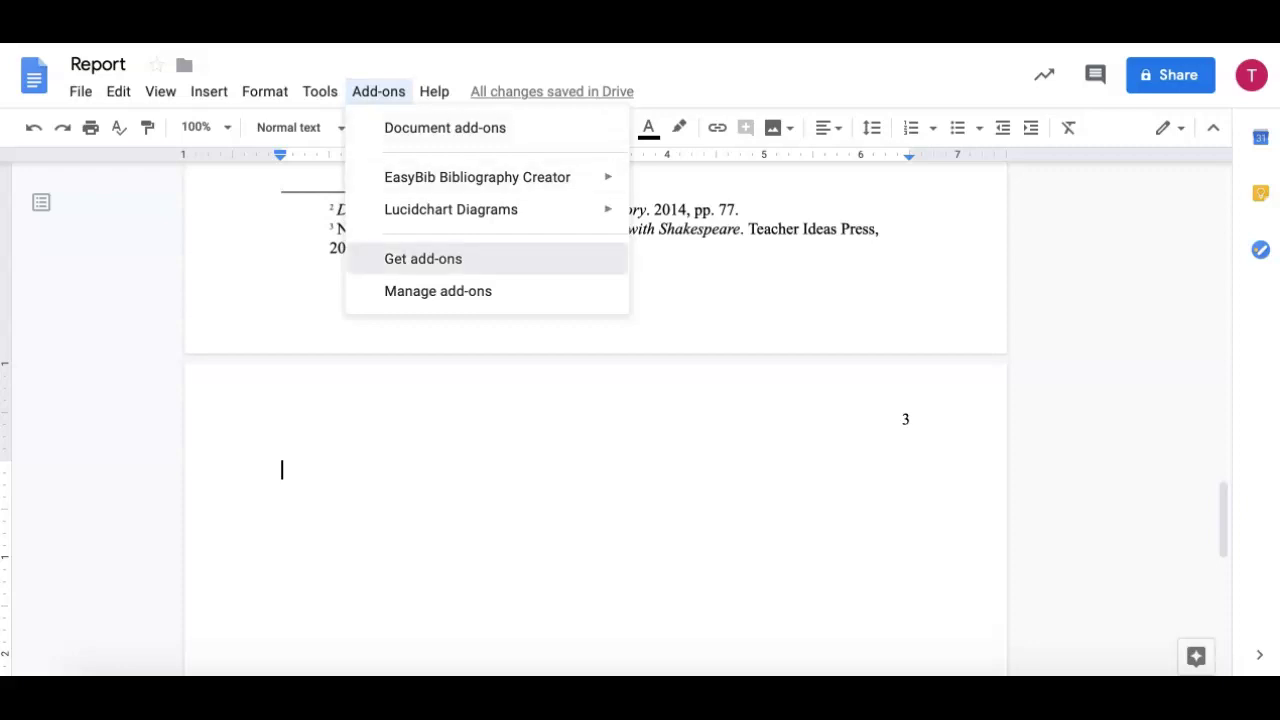
click(423, 258)
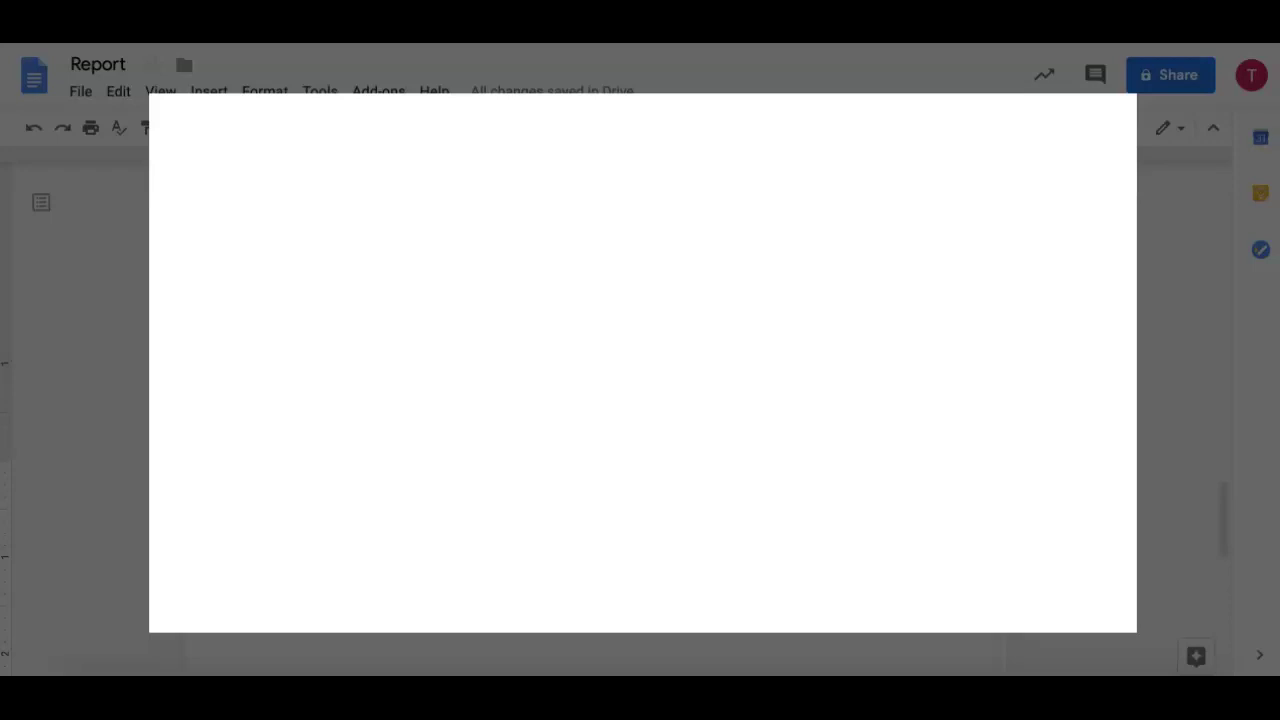
click(720, 126)
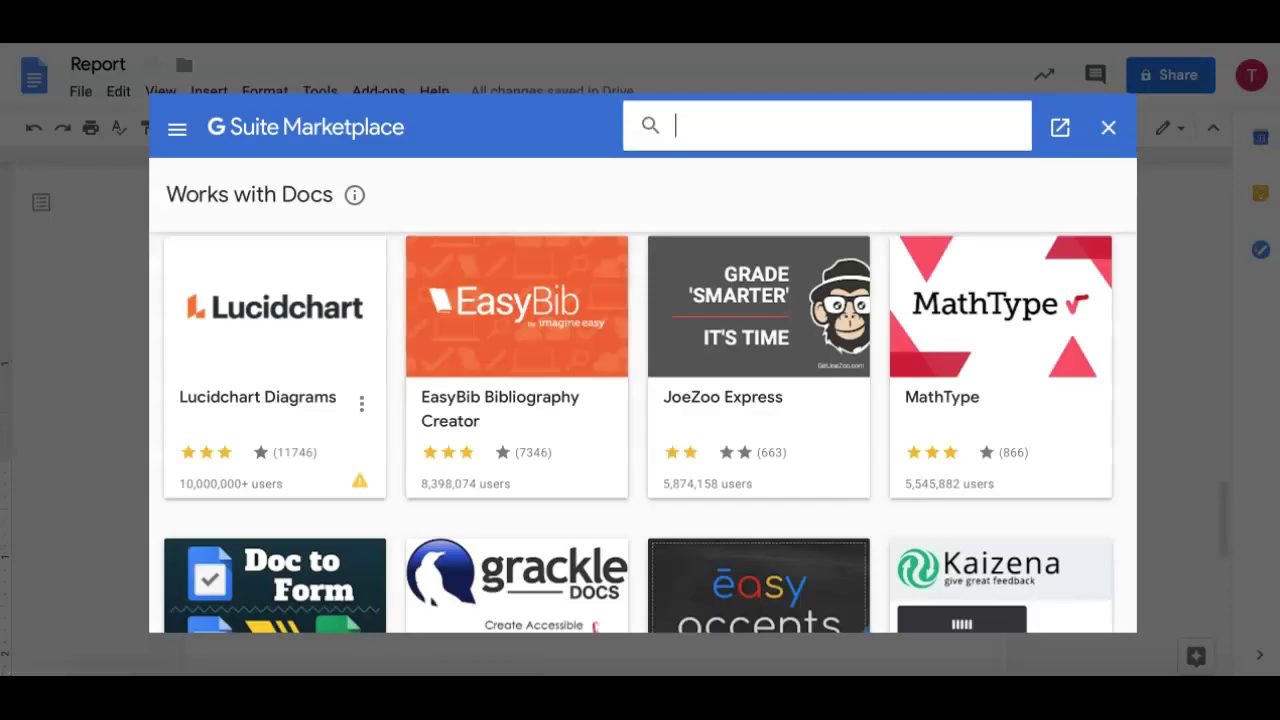
text(end note)
key(Return)
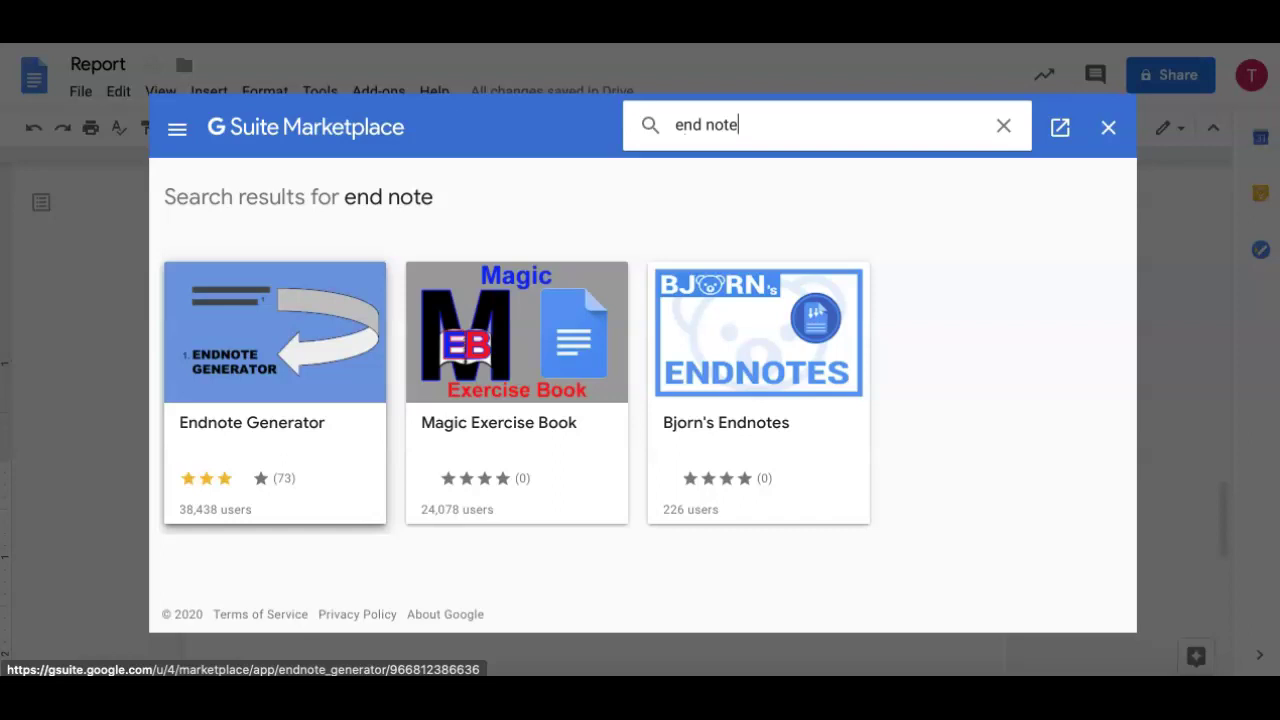
- Install the Endnote Generator add-on, allow it access to the signed-in Google account, and return to the Report
click(274, 392)
click(275, 390)
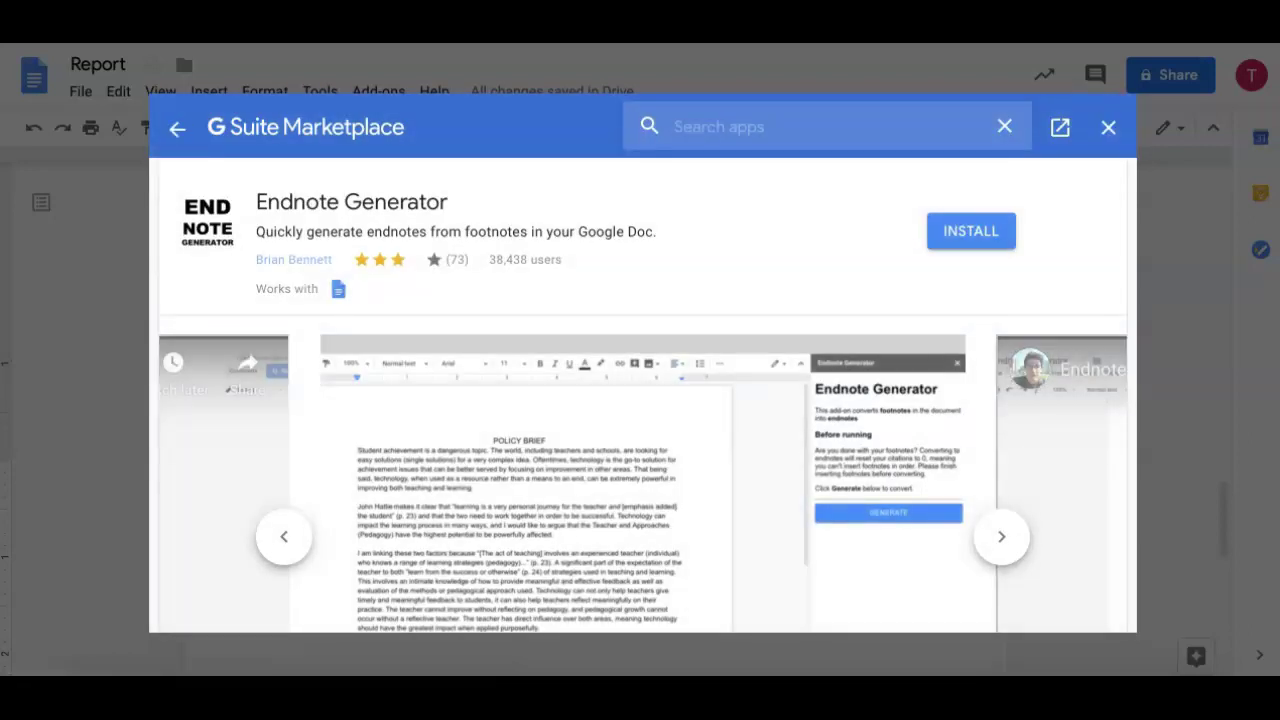
click(971, 231)
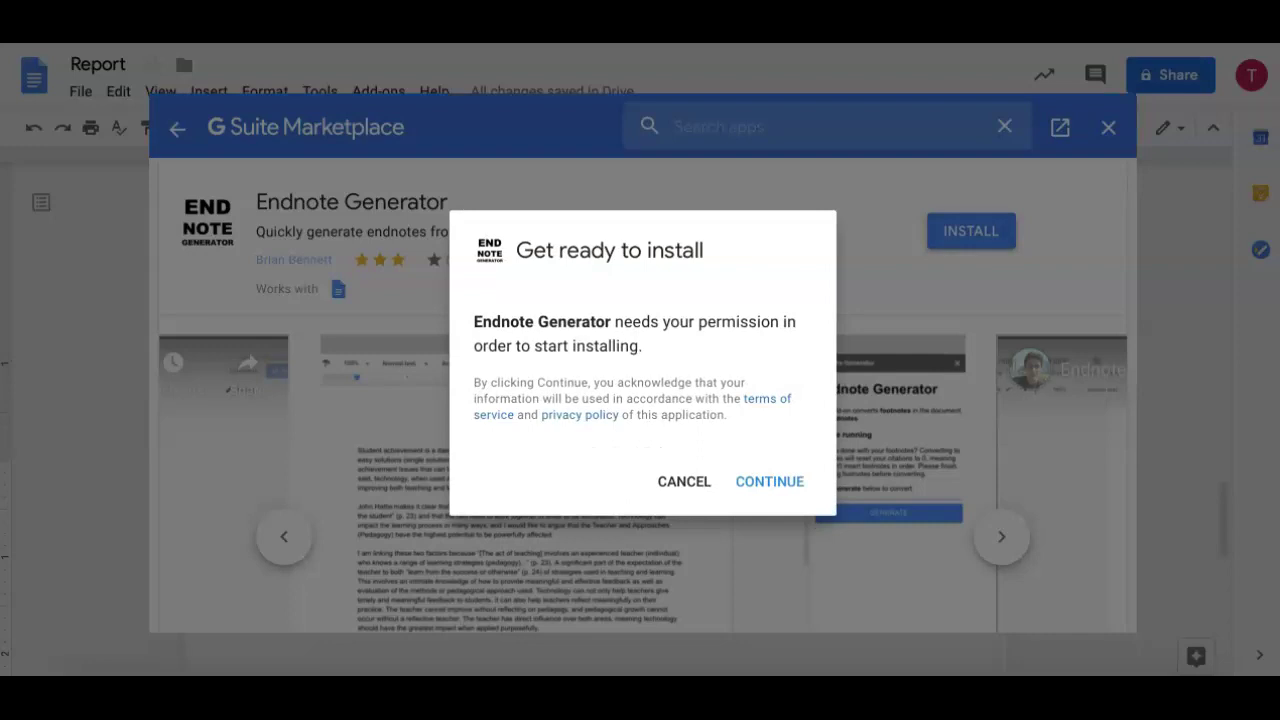
click(770, 481)
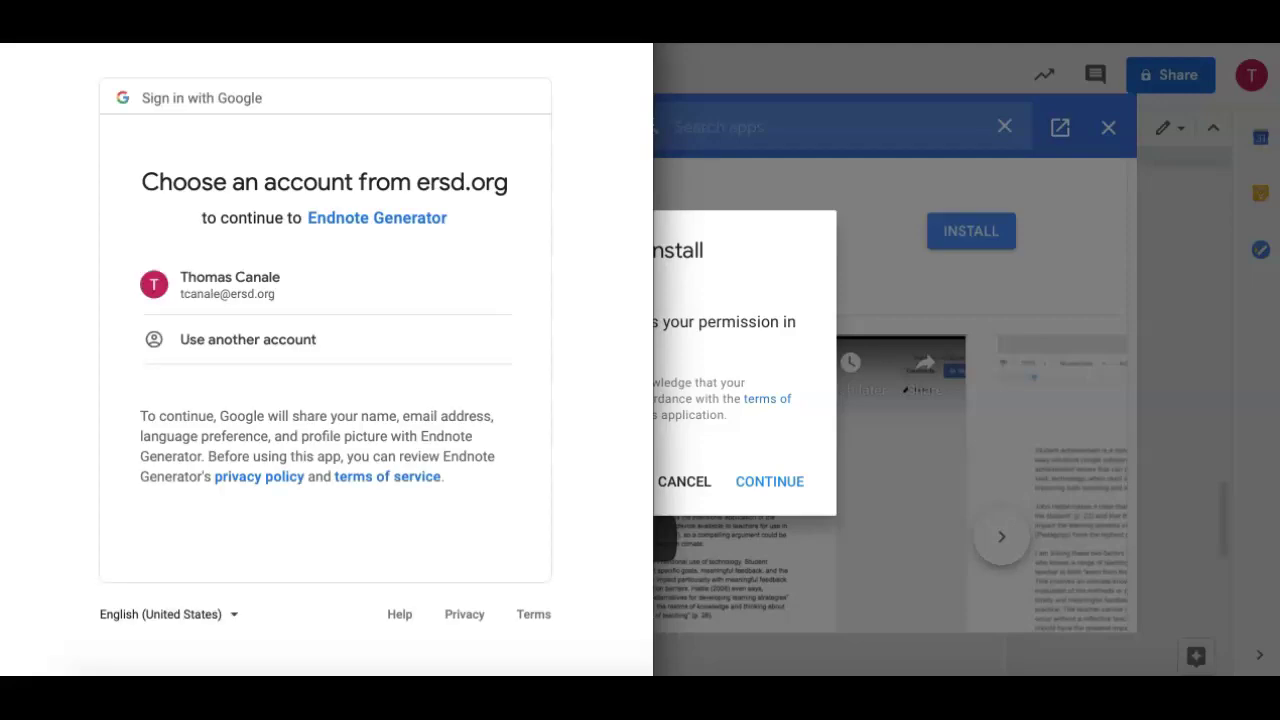
click(325, 285)
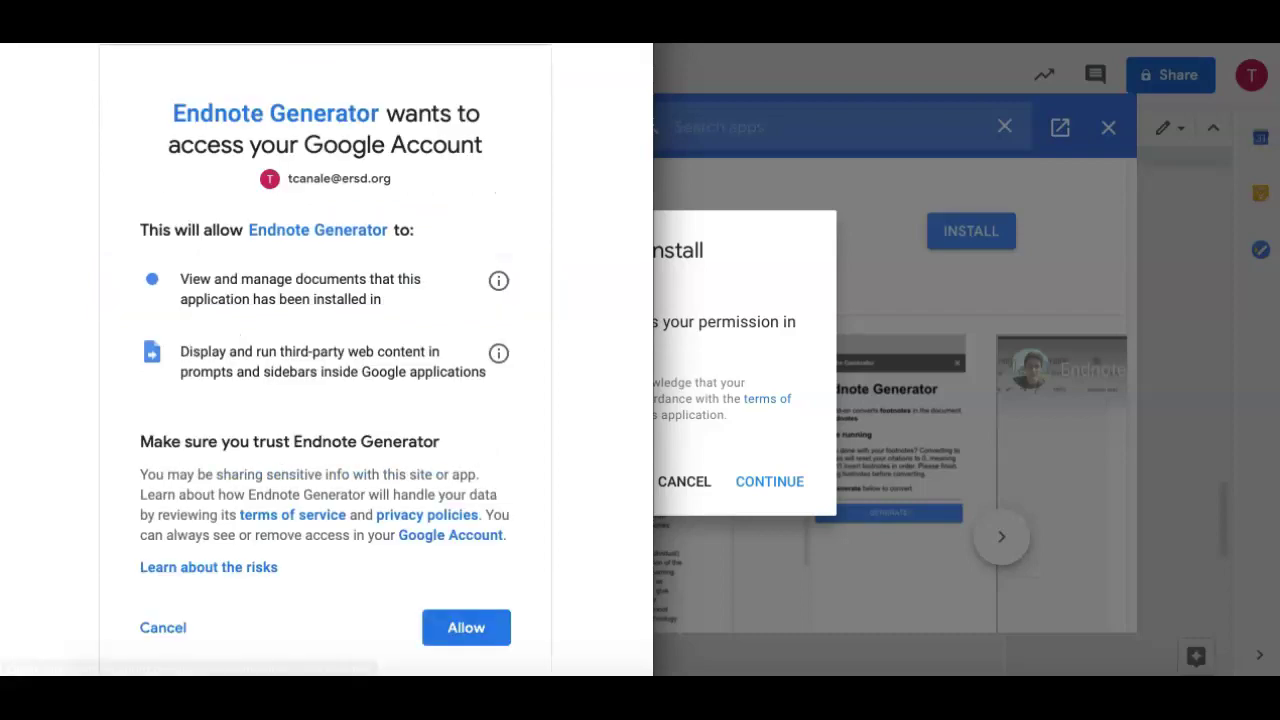
scroll(325, 360, down, 2)
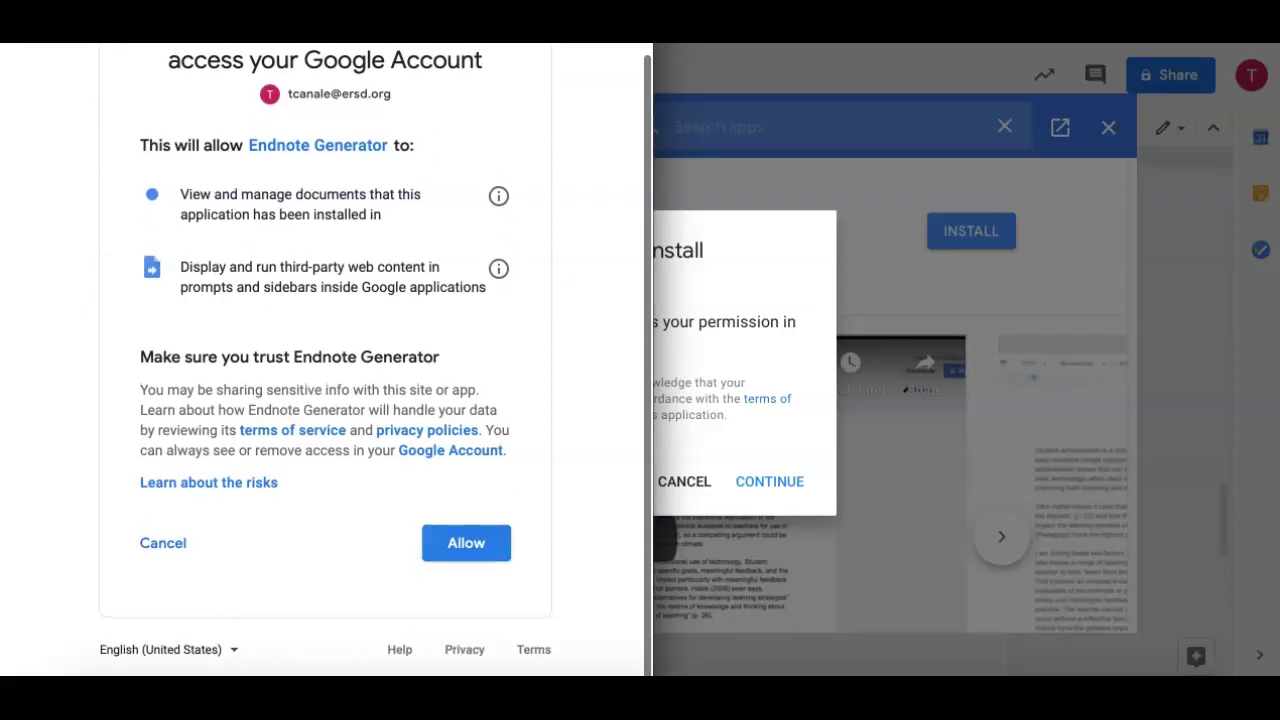
click(466, 543)
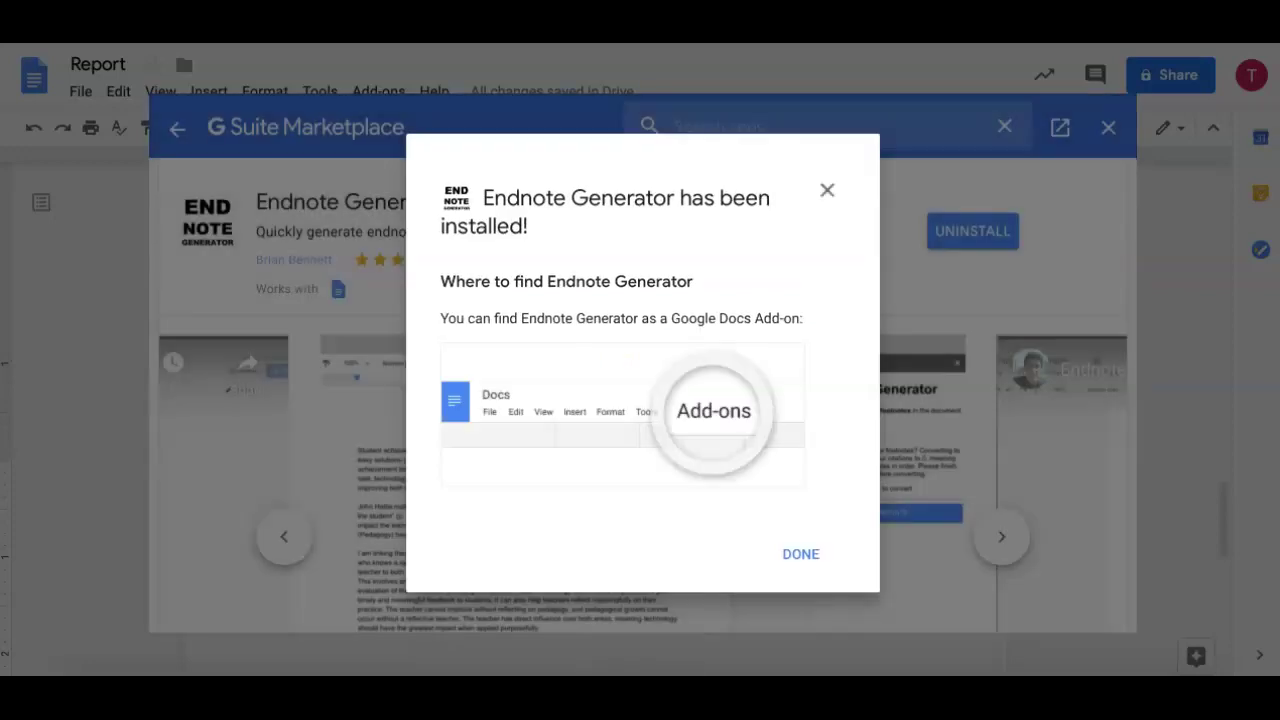
click(800, 554)
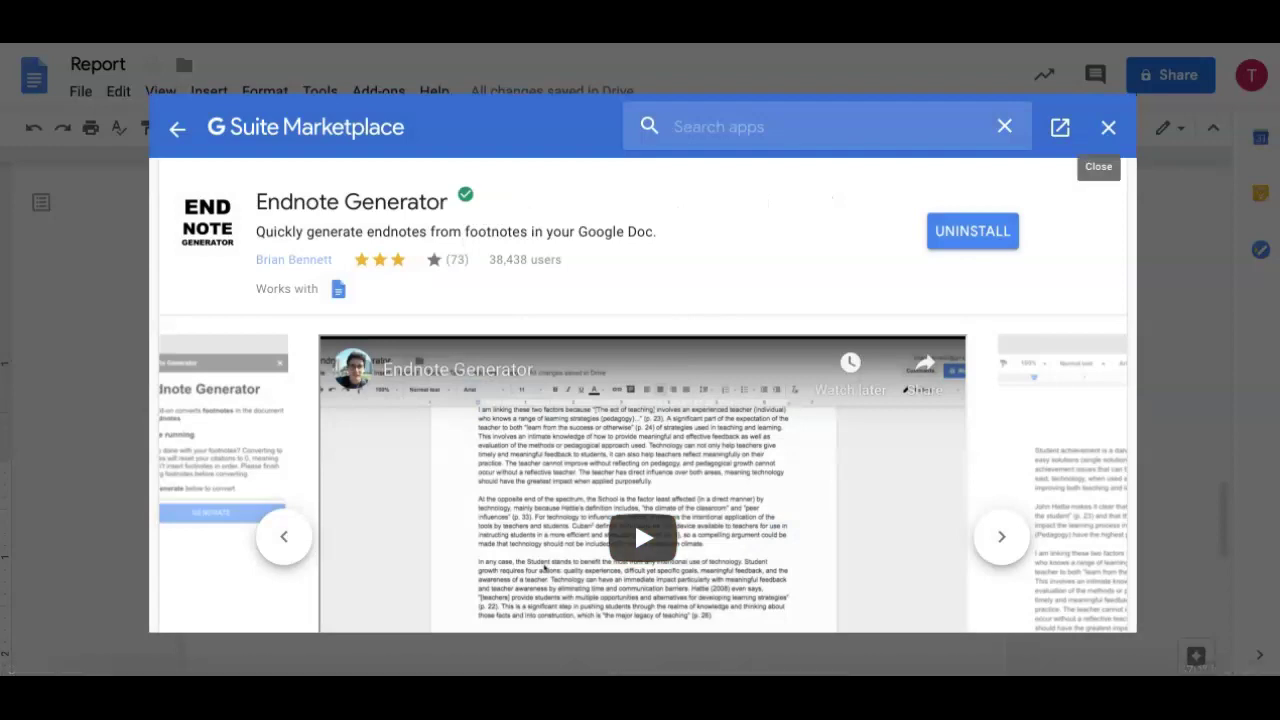
click(1108, 127)
scroll(595, 410, up, 20)
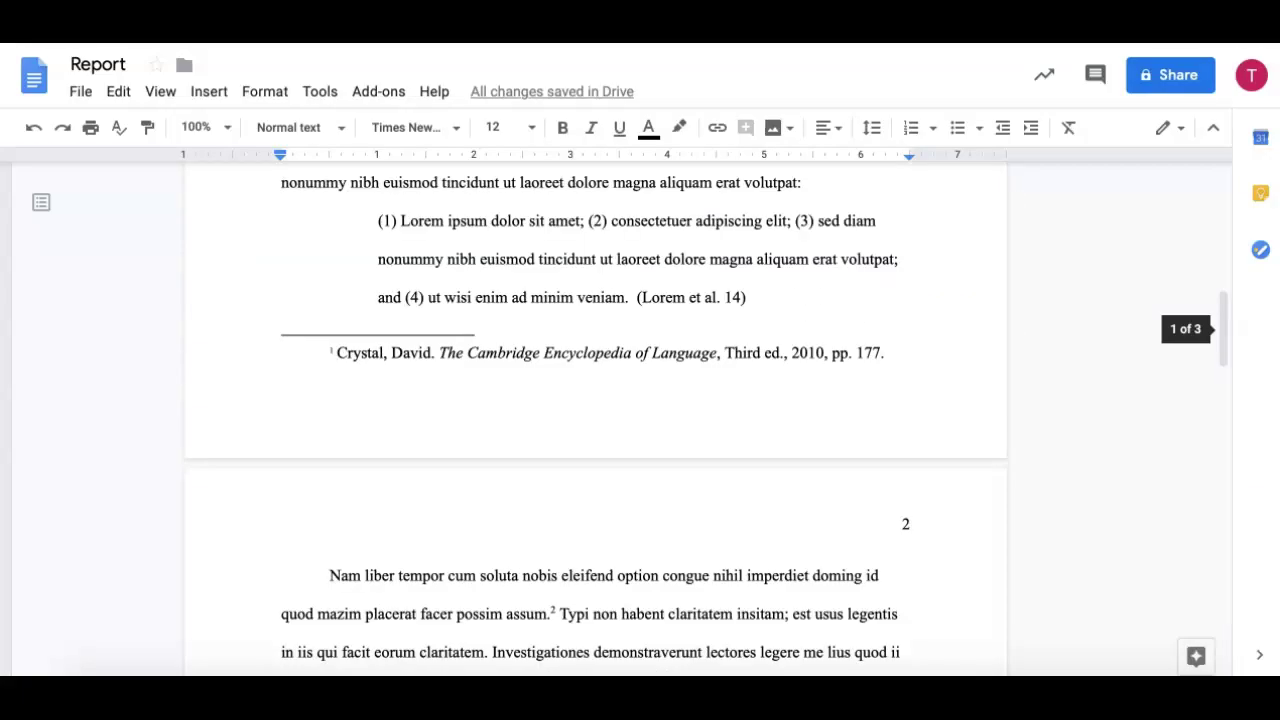
click(378, 91)
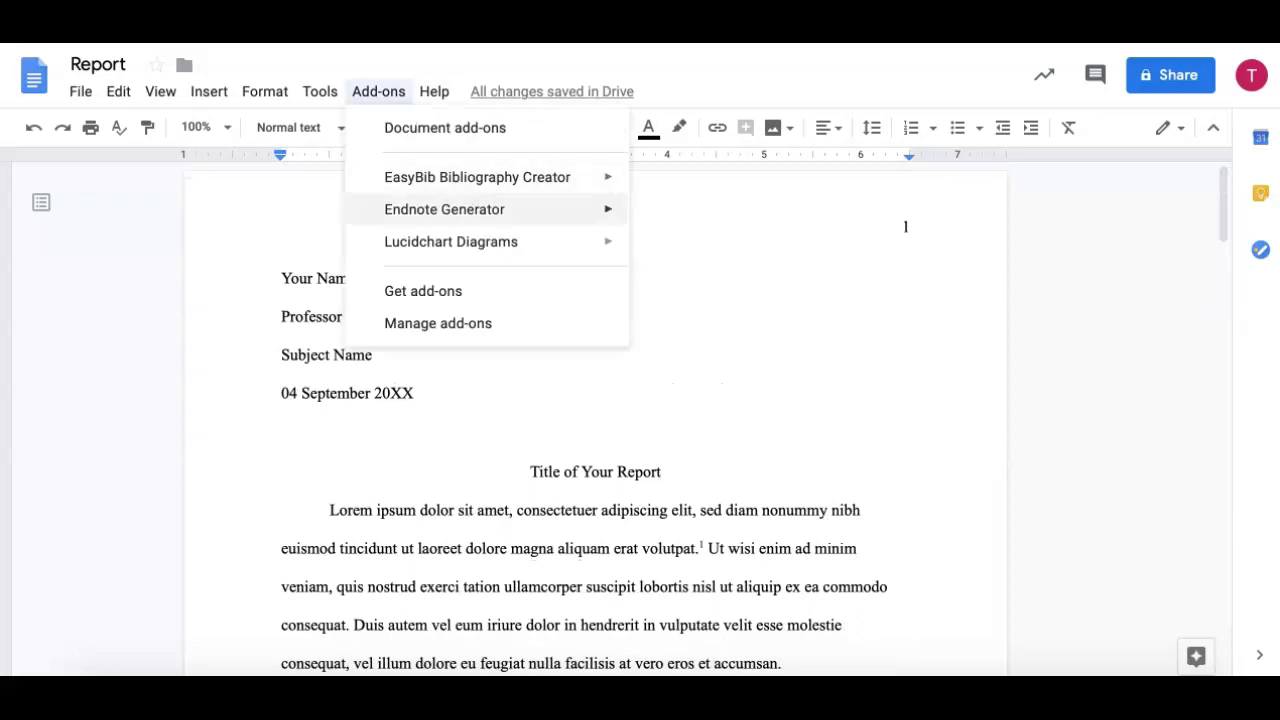
mouse_move(444, 209)
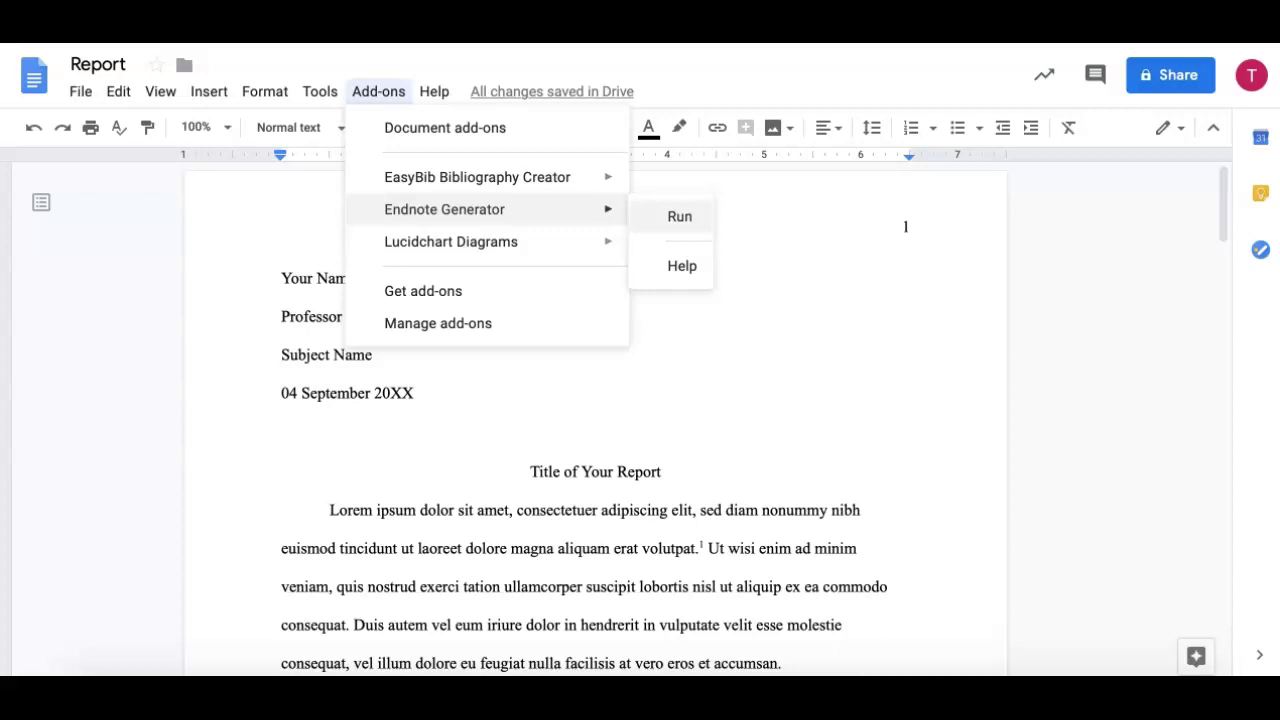
click(593, 471)
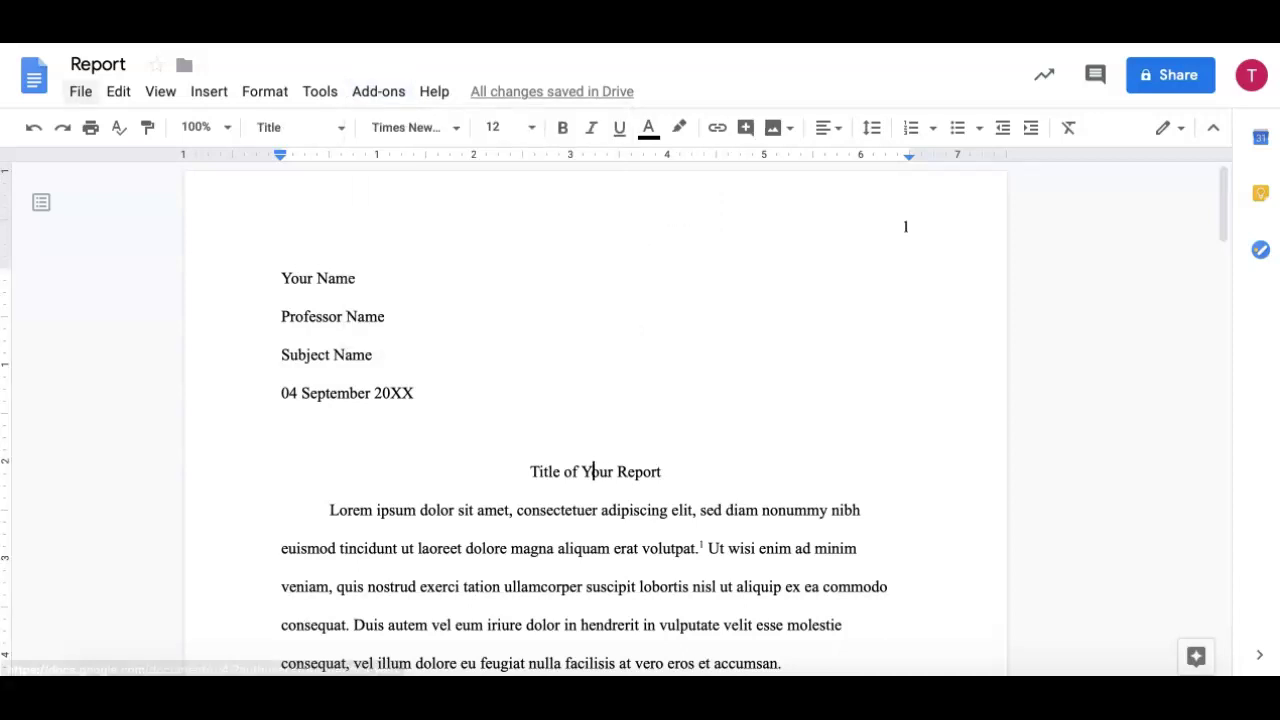
- Make a copy of the Report document in My Drive named "Copy of Report"
click(80, 91)
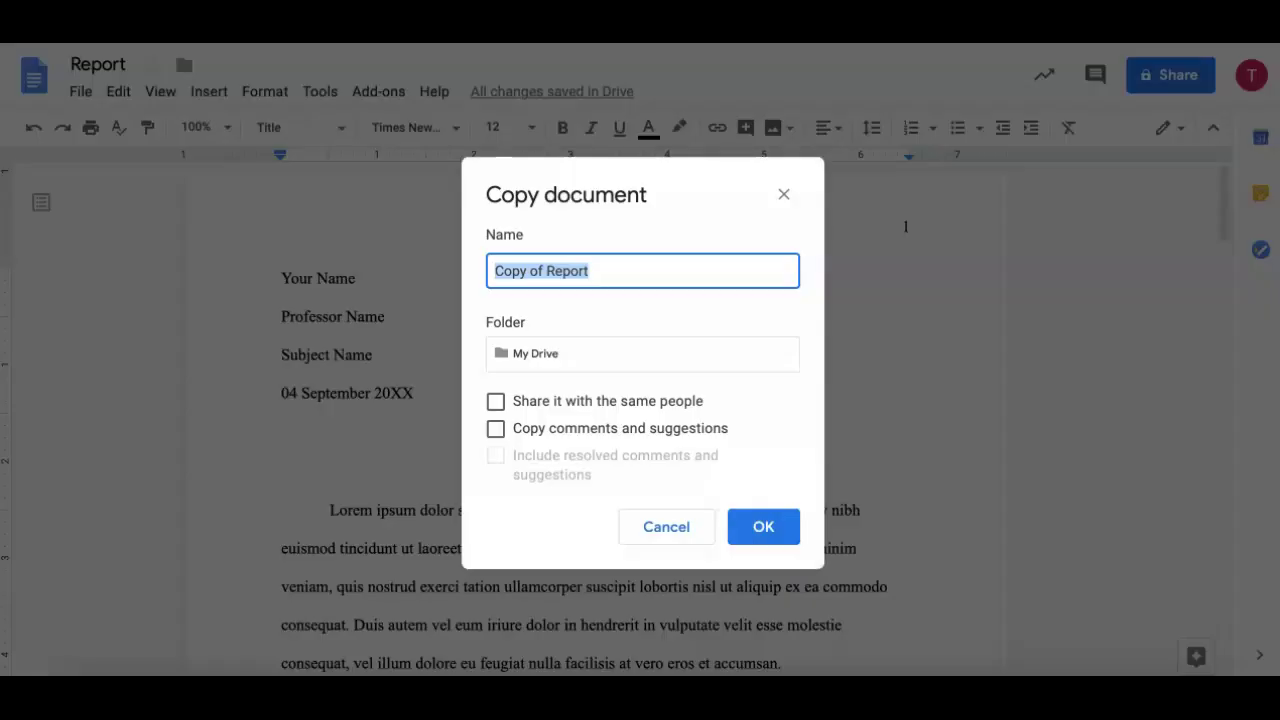
click(142, 241)
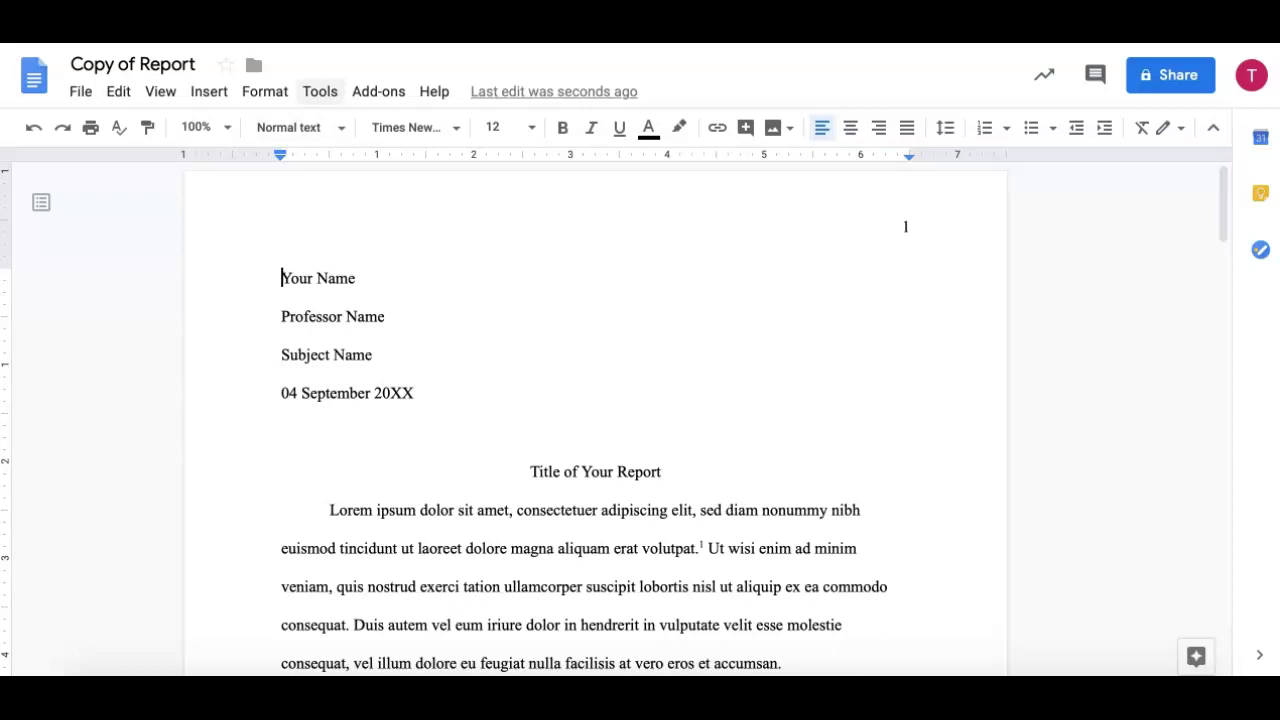
- Run the Endnote Generator add-on in Copy of Report
click(320, 91)
mouse_move(378, 91)
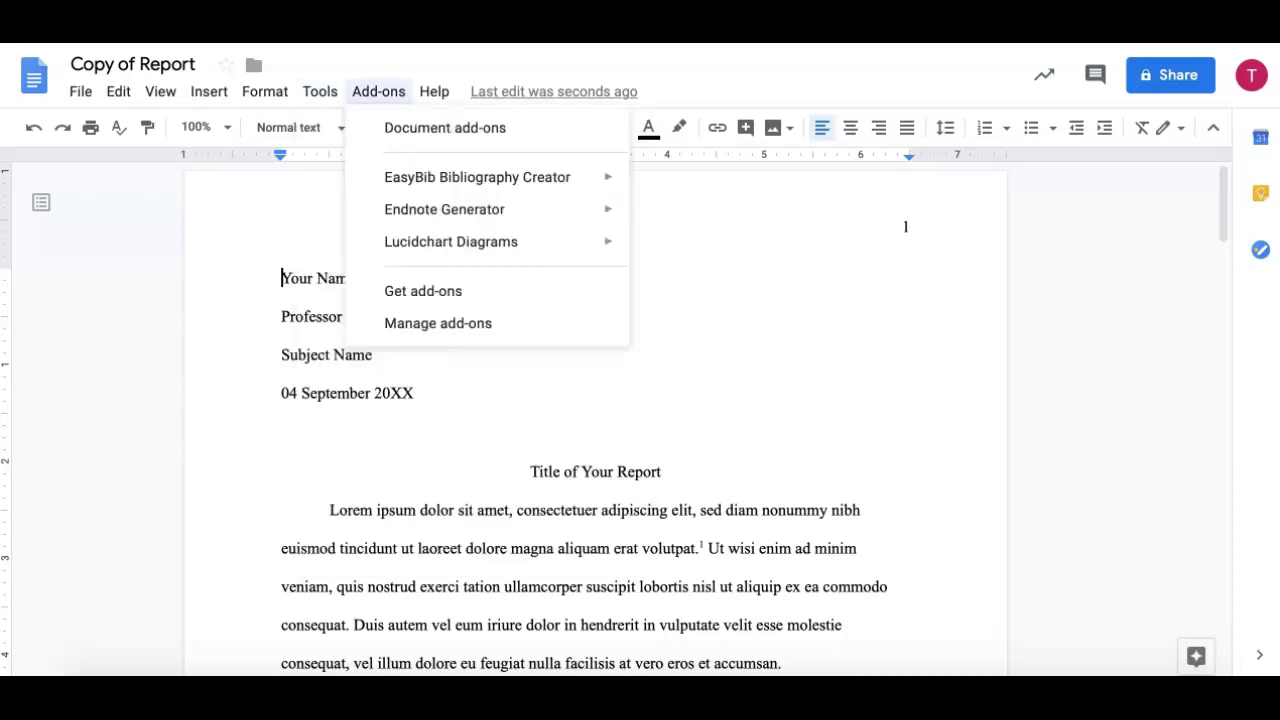
mouse_move(444, 209)
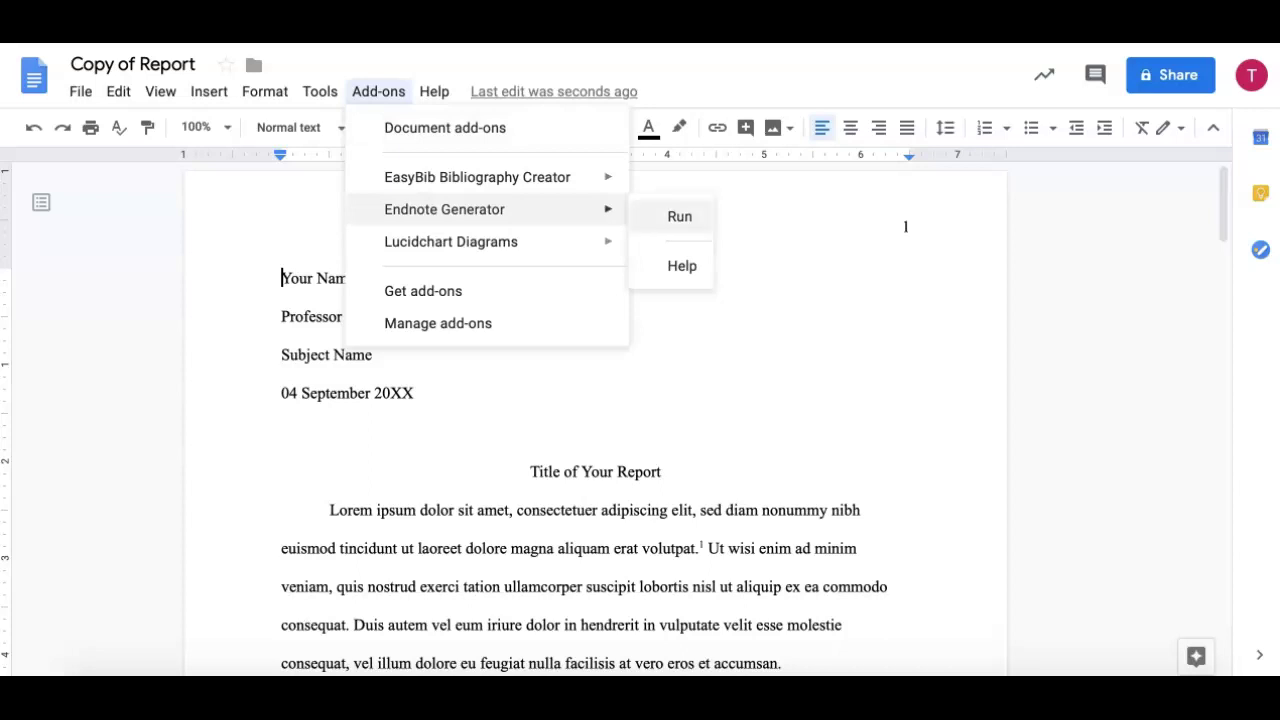
click(679, 216)
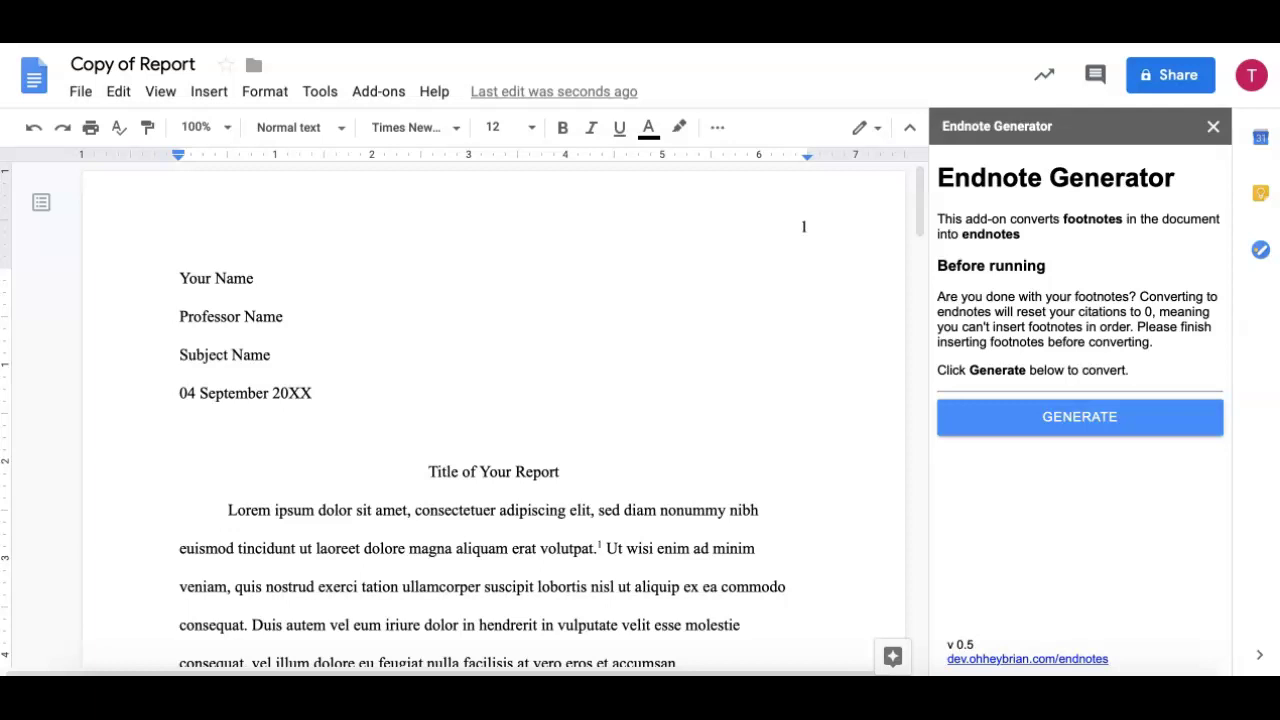
- Check the footnotes on pages 1 and 2 and convert them all into endnotes with Endnote Generator
scroll(452, 417, down, 2)
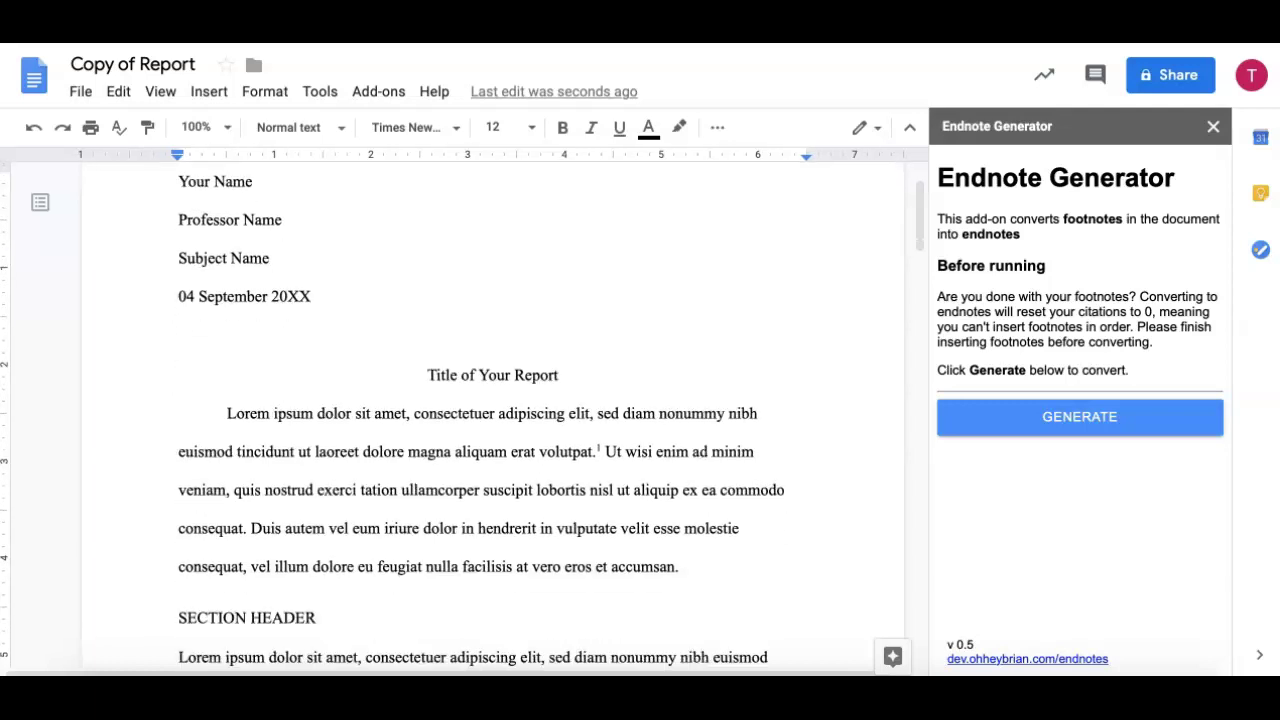
scroll(452, 417, down, 10)
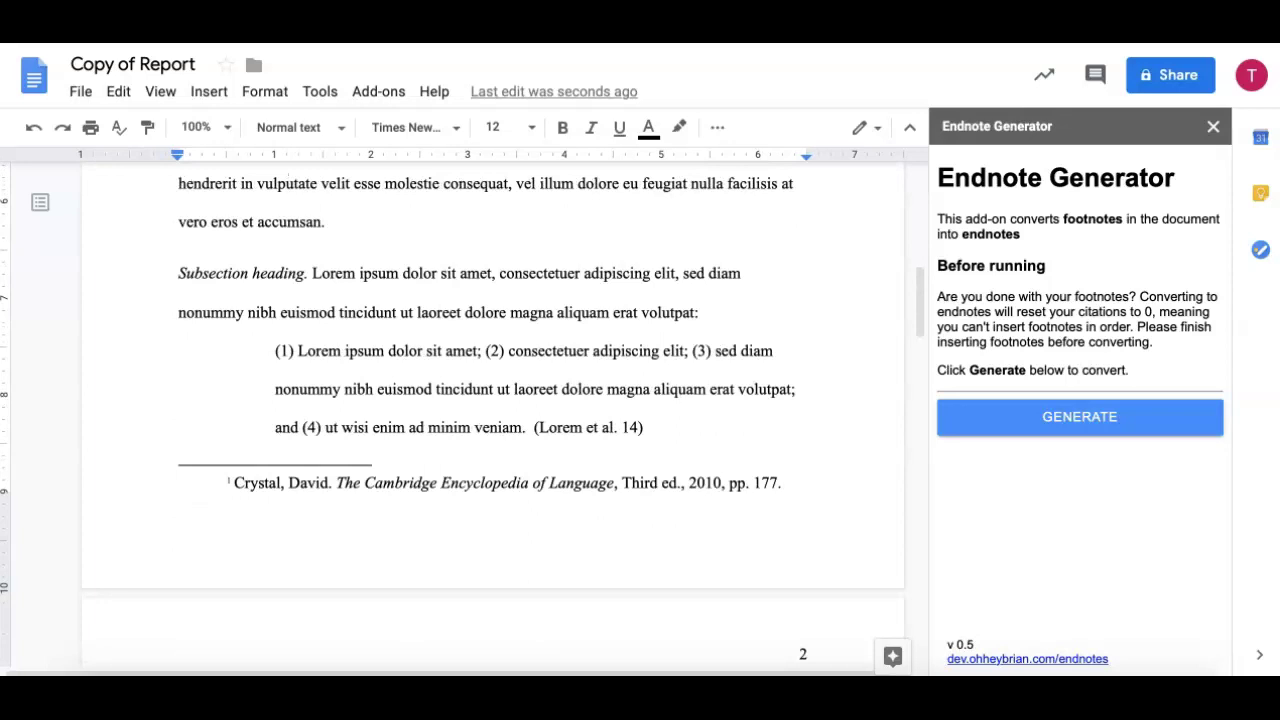
scroll(452, 417, down, 13)
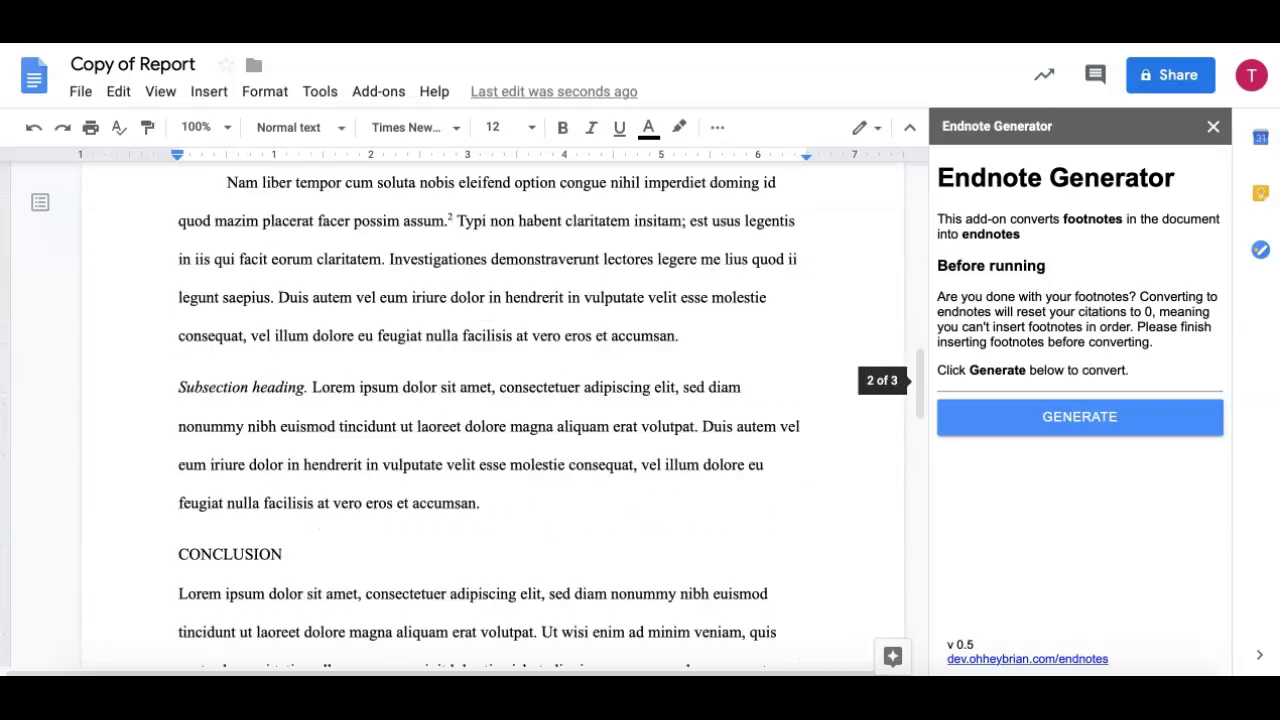
scroll(452, 417, down, 10)
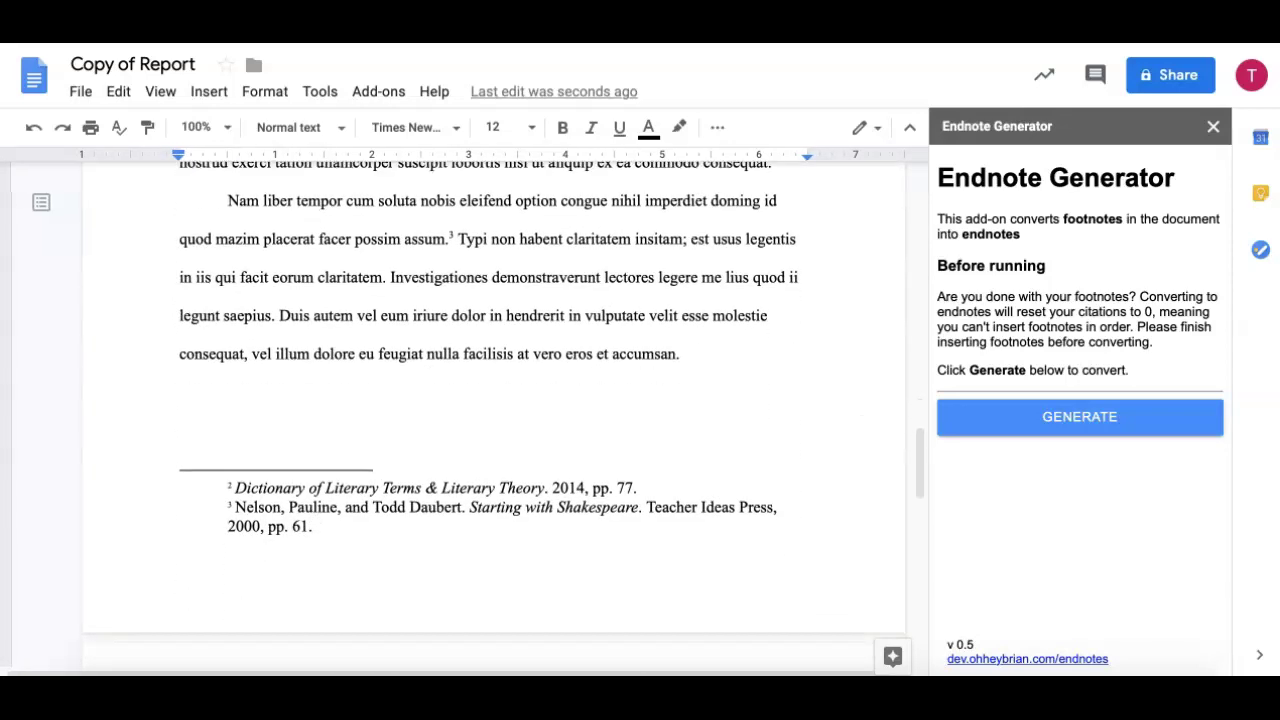
scroll(452, 417, up, 20)
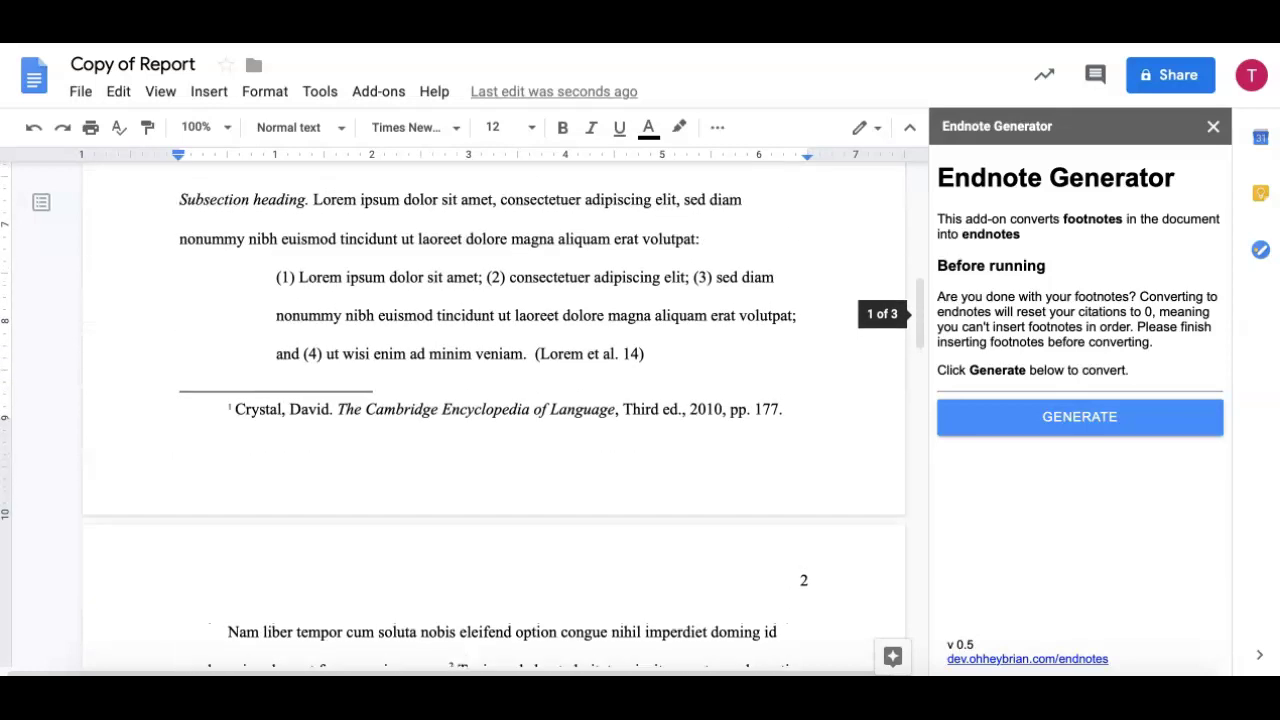
scroll(452, 417, up, 3)
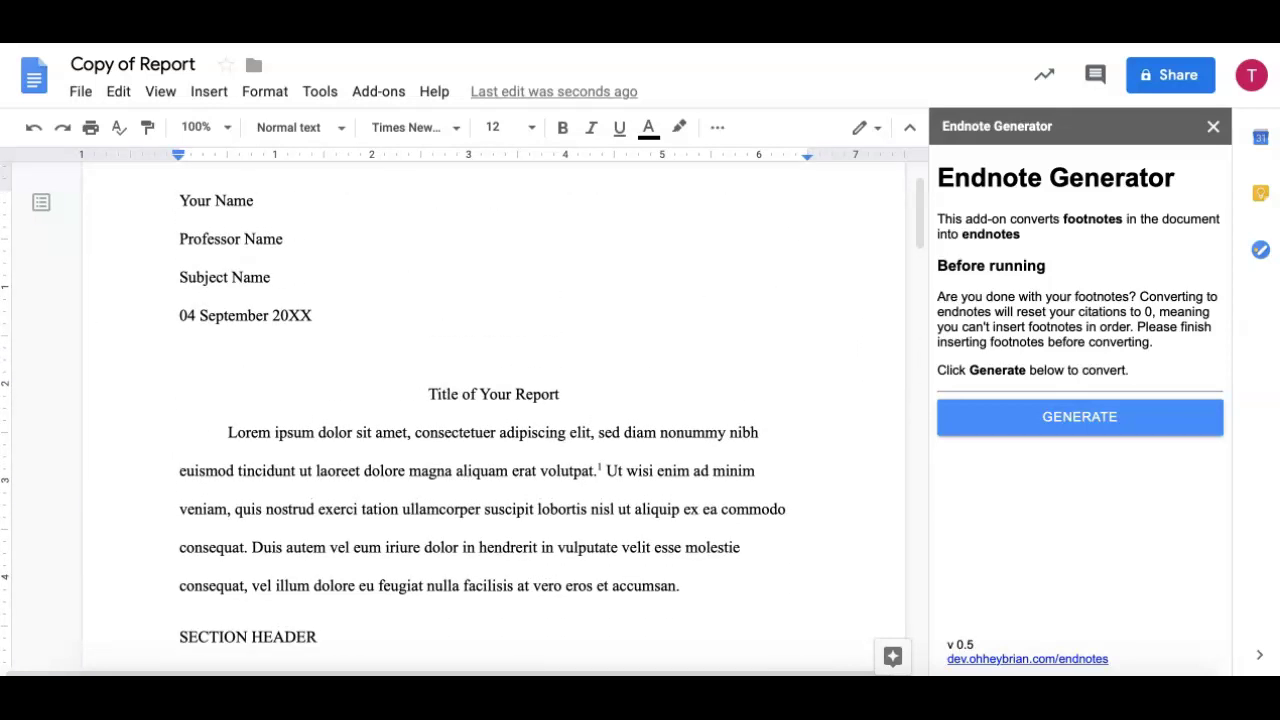
scroll(452, 417, down, 1)
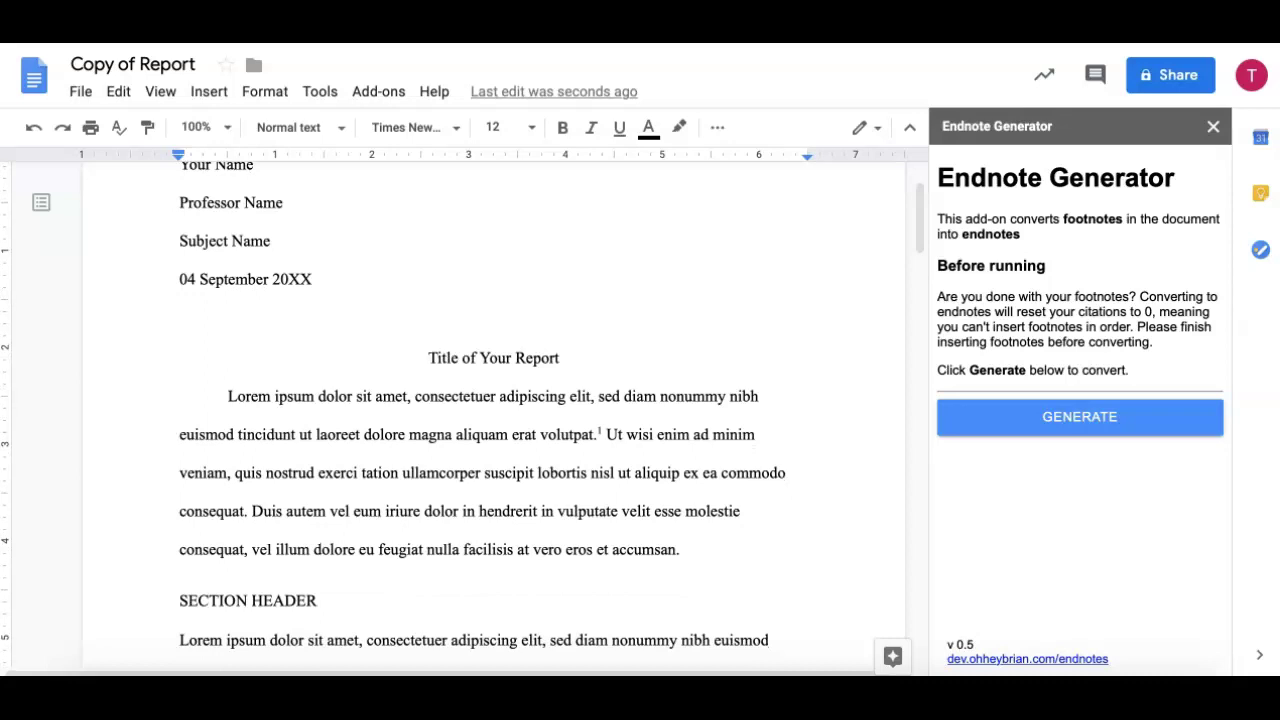
scroll(452, 417, down, 4)
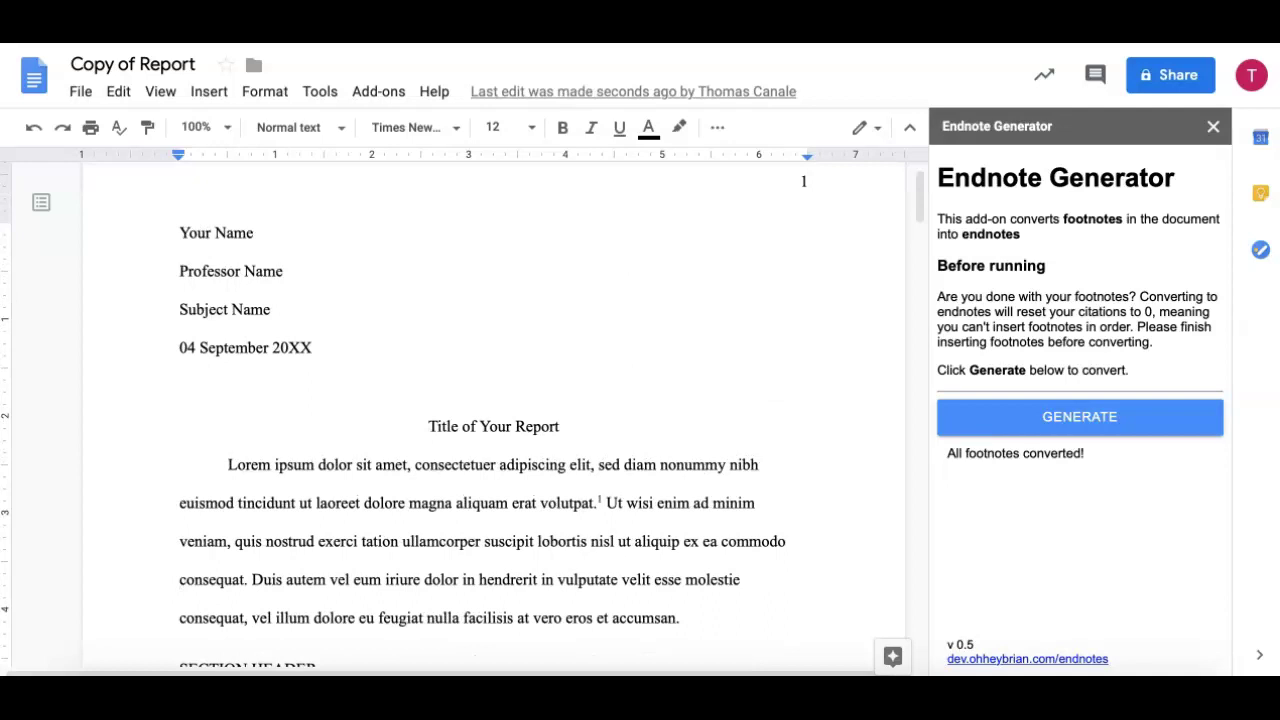
- Remove the blank page before the Endnotes heading so the endnote list starts on page 3
scroll(494, 408, down, 10)
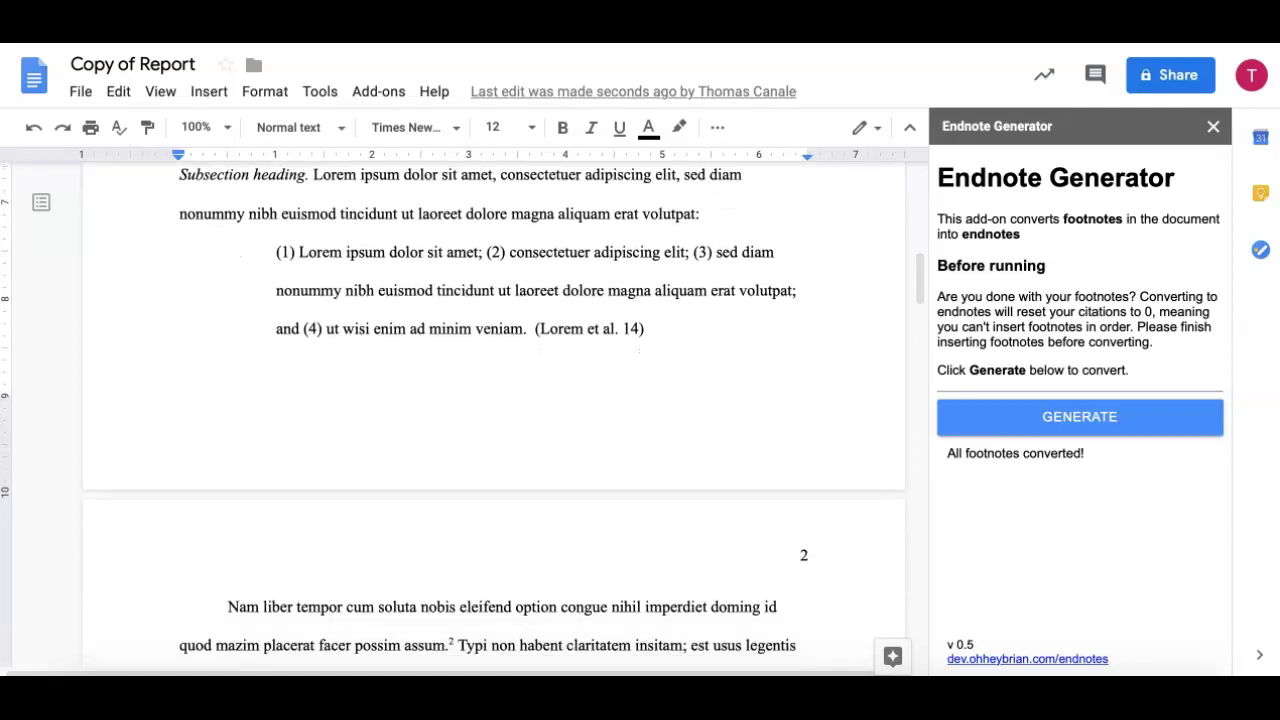
scroll(494, 408, down, 10)
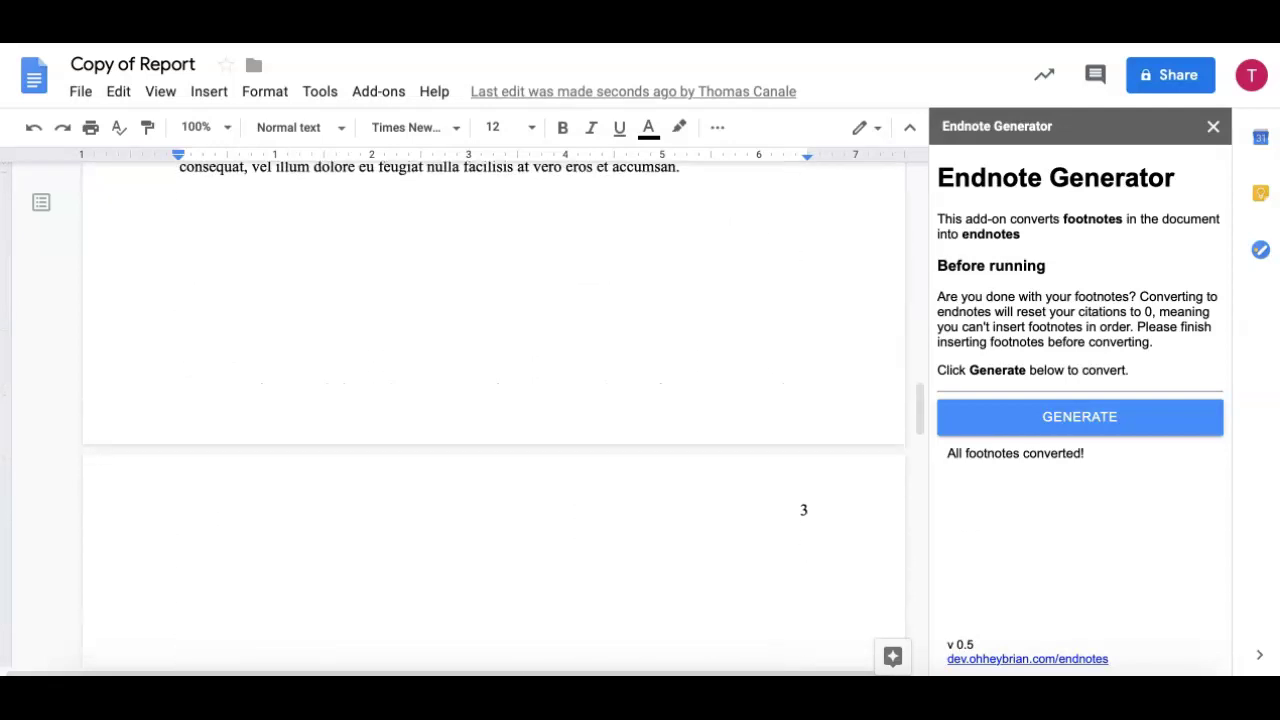
scroll(494, 408, down, 10)
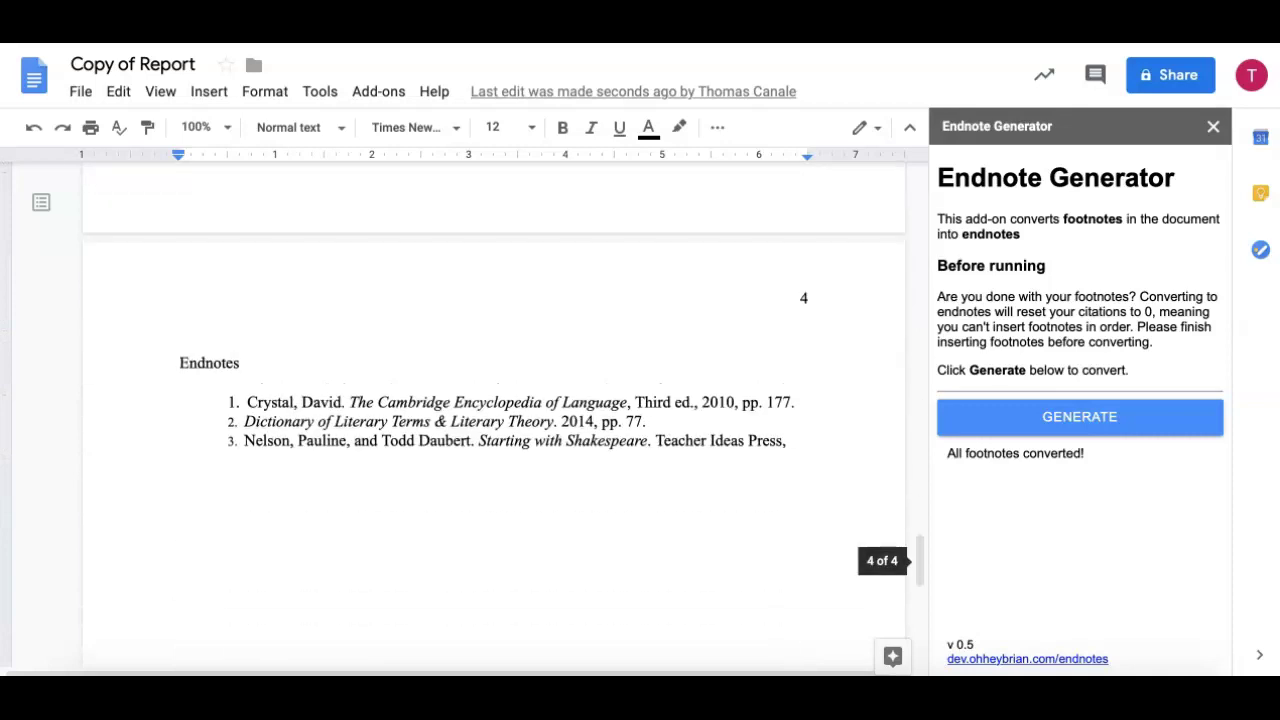
scroll(494, 408, up, 2)
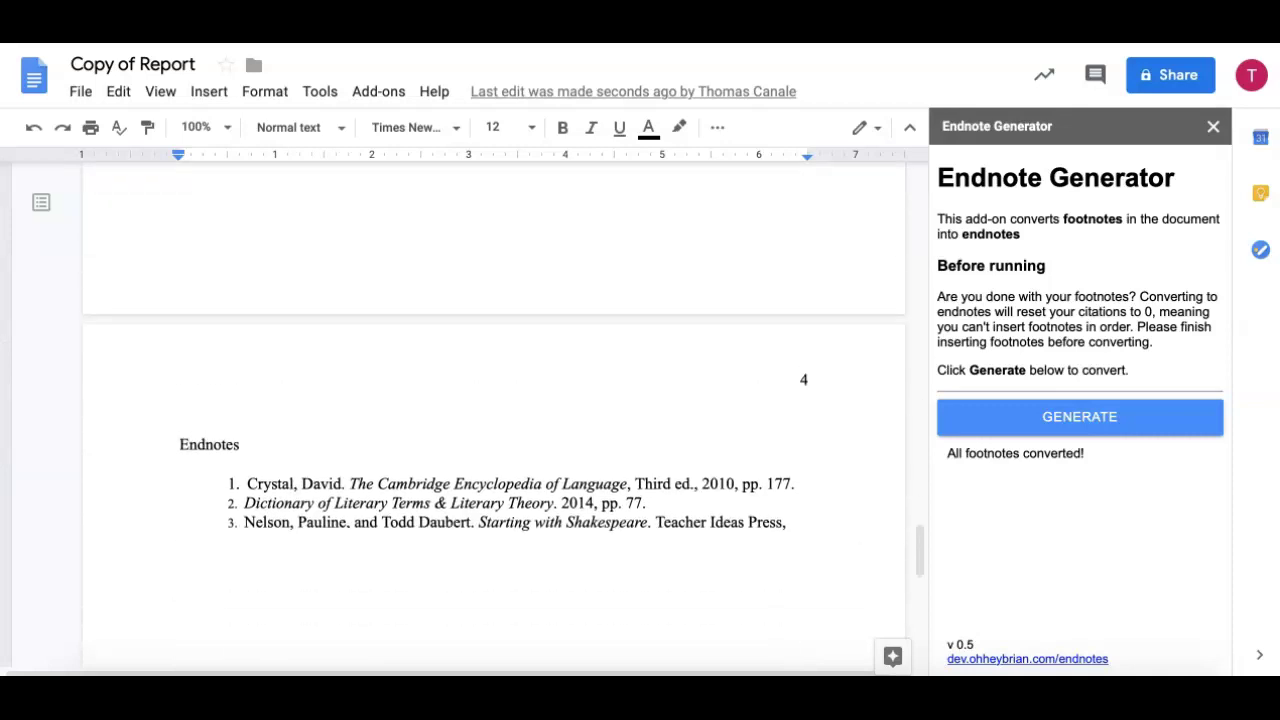
click(180, 444)
key(BackSpace)
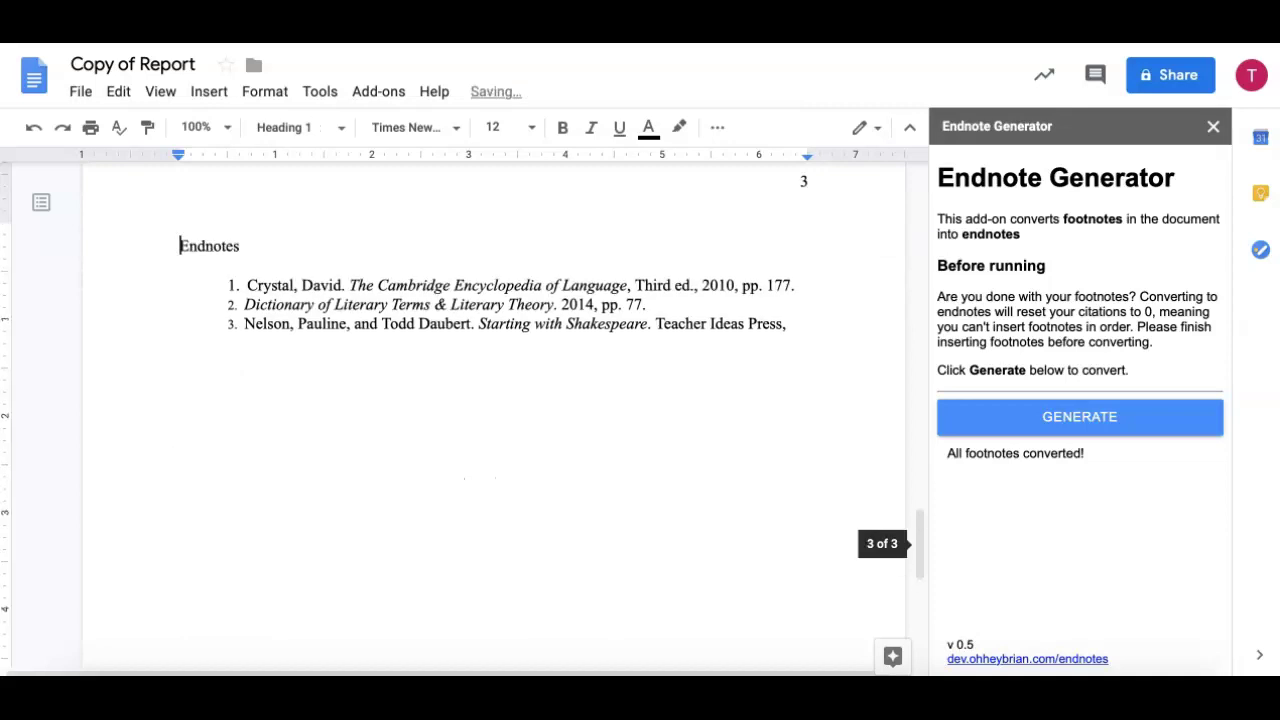
scroll(494, 415, up, 2)
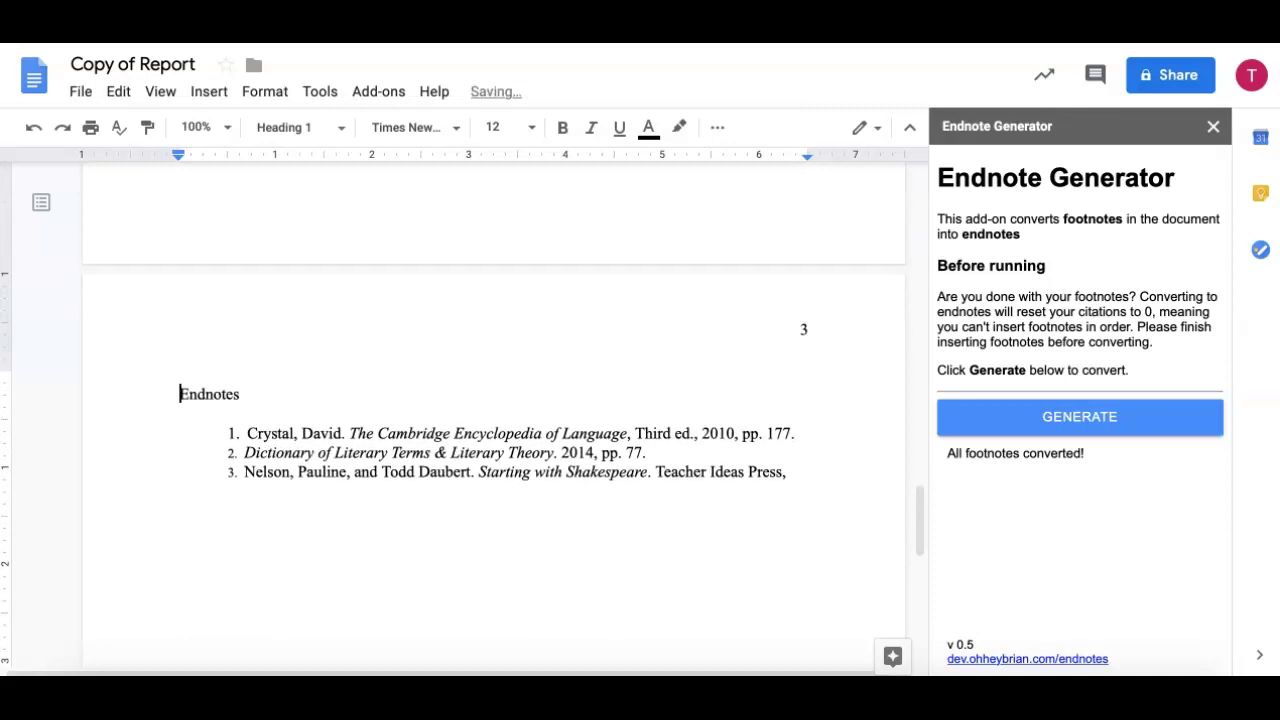
scroll(493, 400, down, 3)
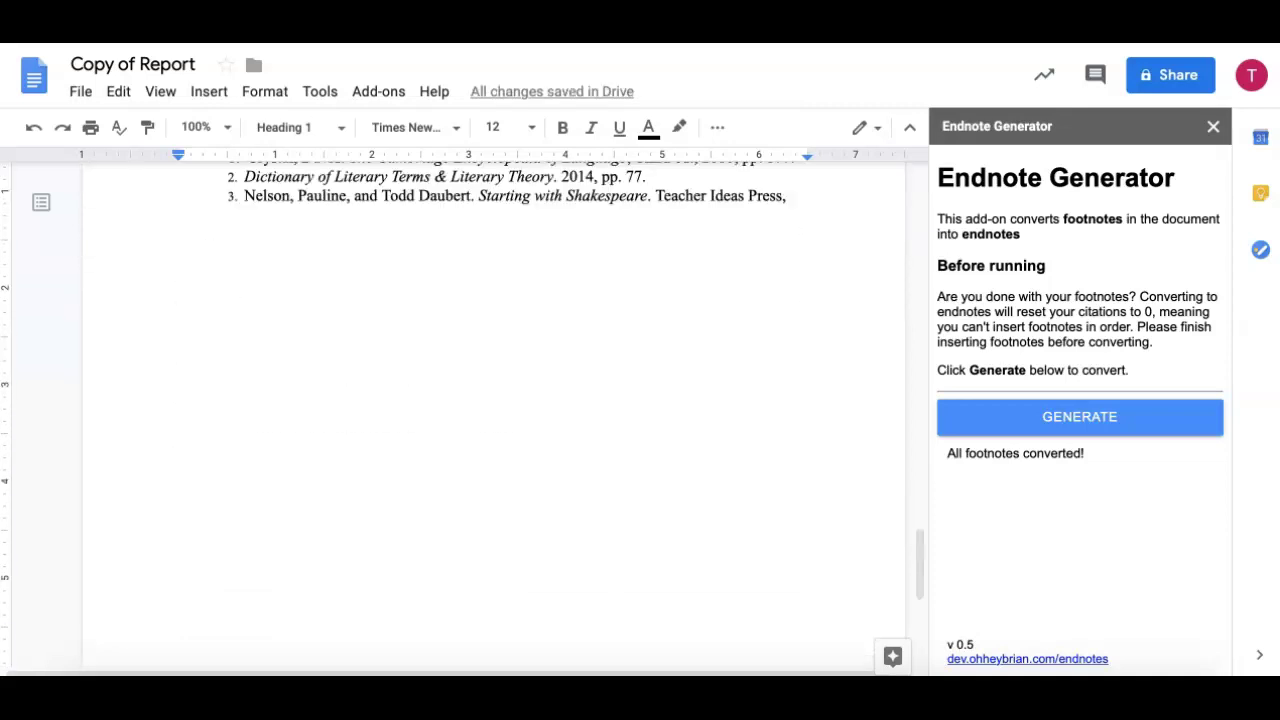
scroll(493, 400, up, 2)
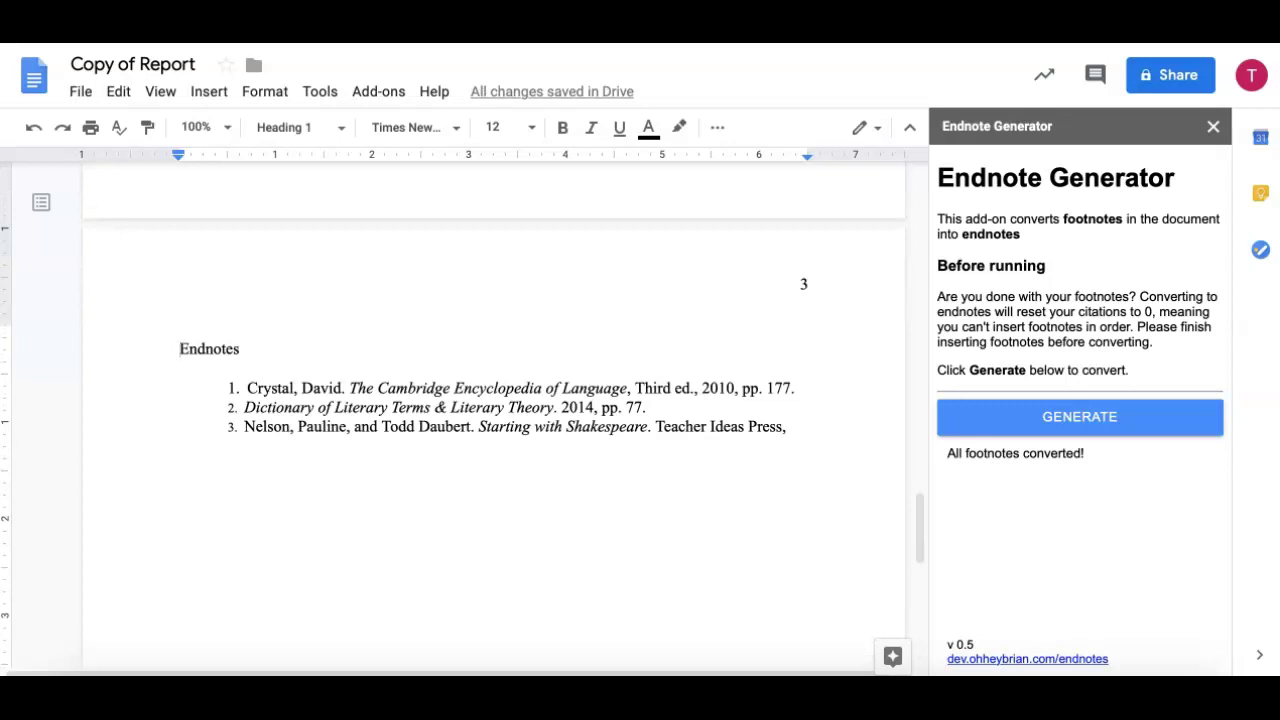